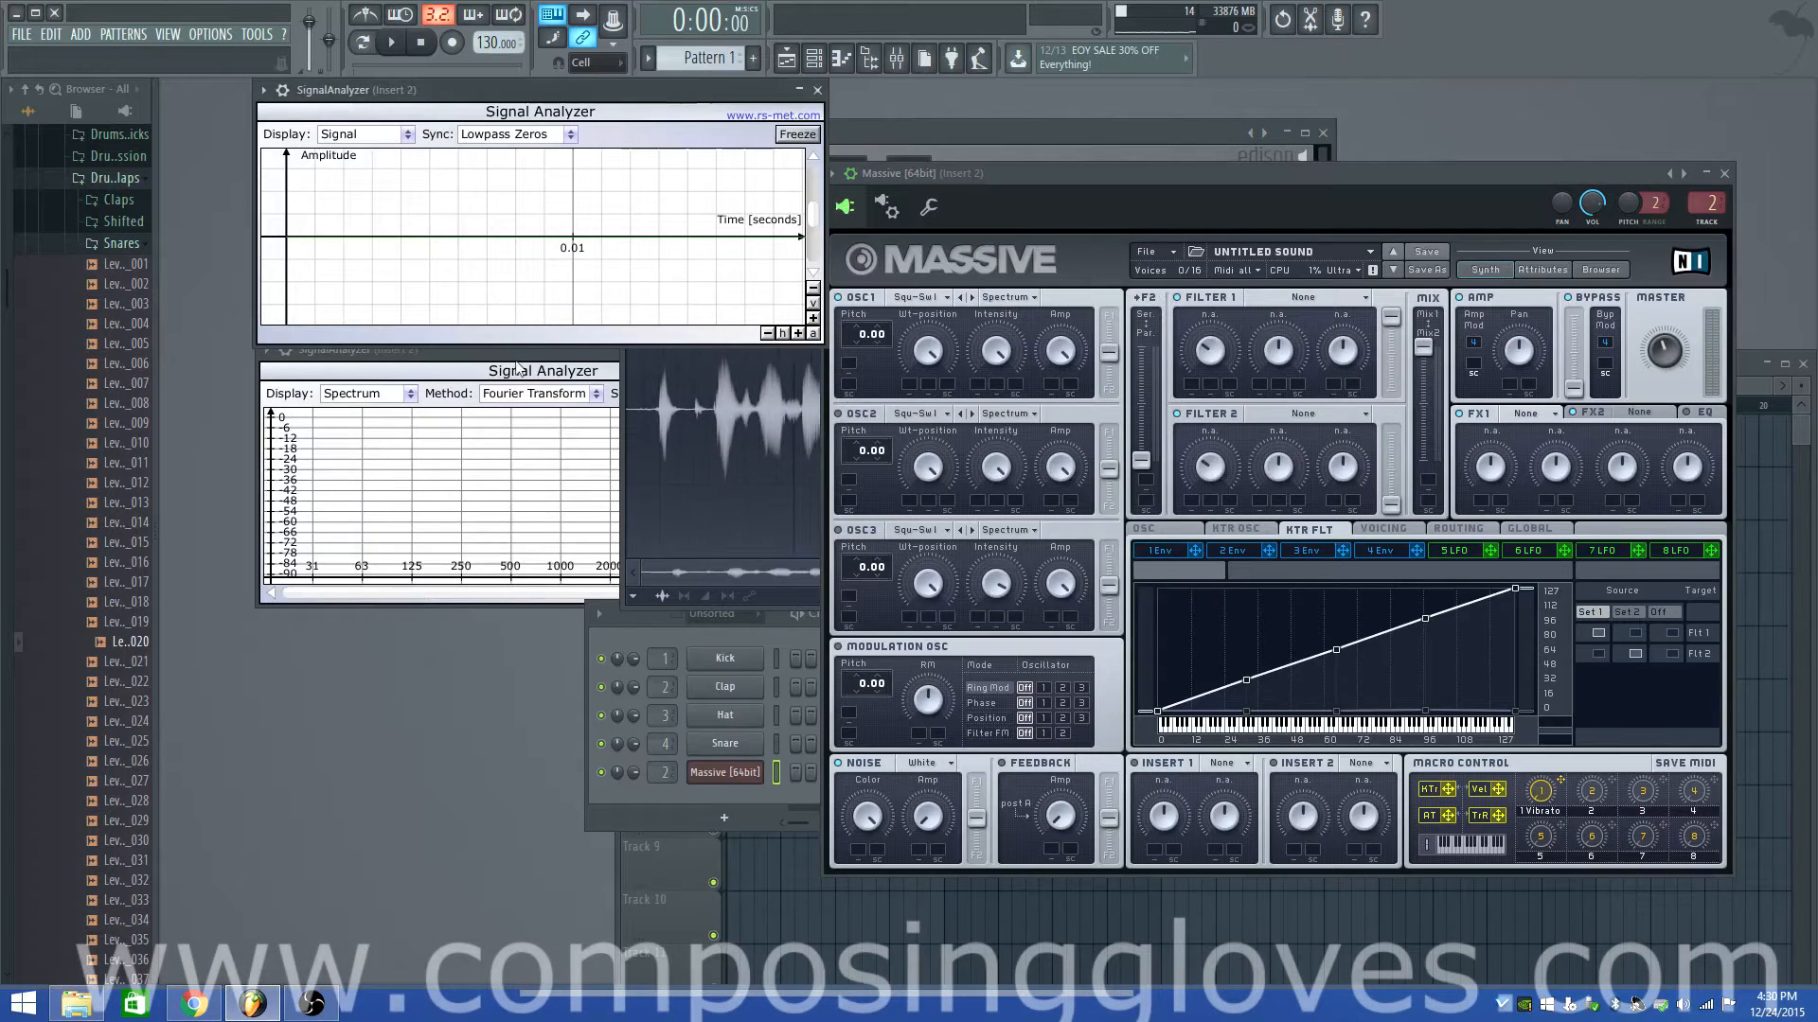
# Bring the lower Signal Analyzer (Spectrum) window to the front
pyautogui.click(520, 350)
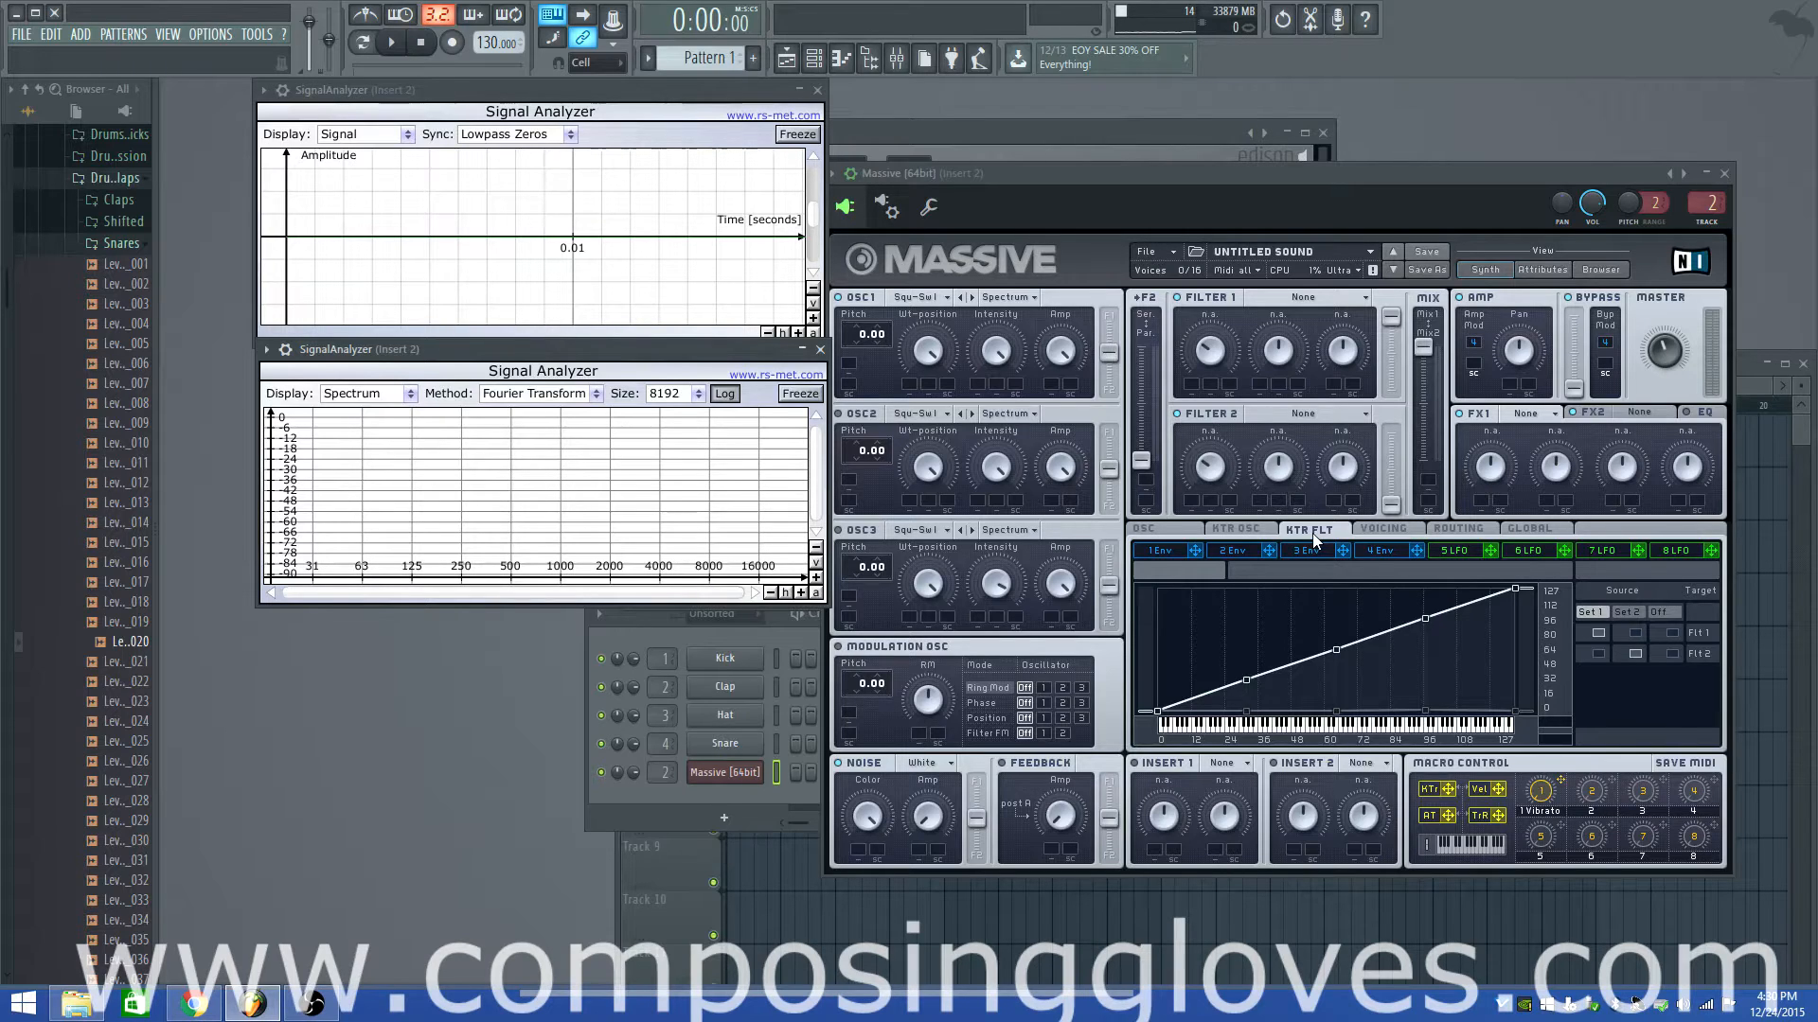
pyautogui.click(1259, 524)
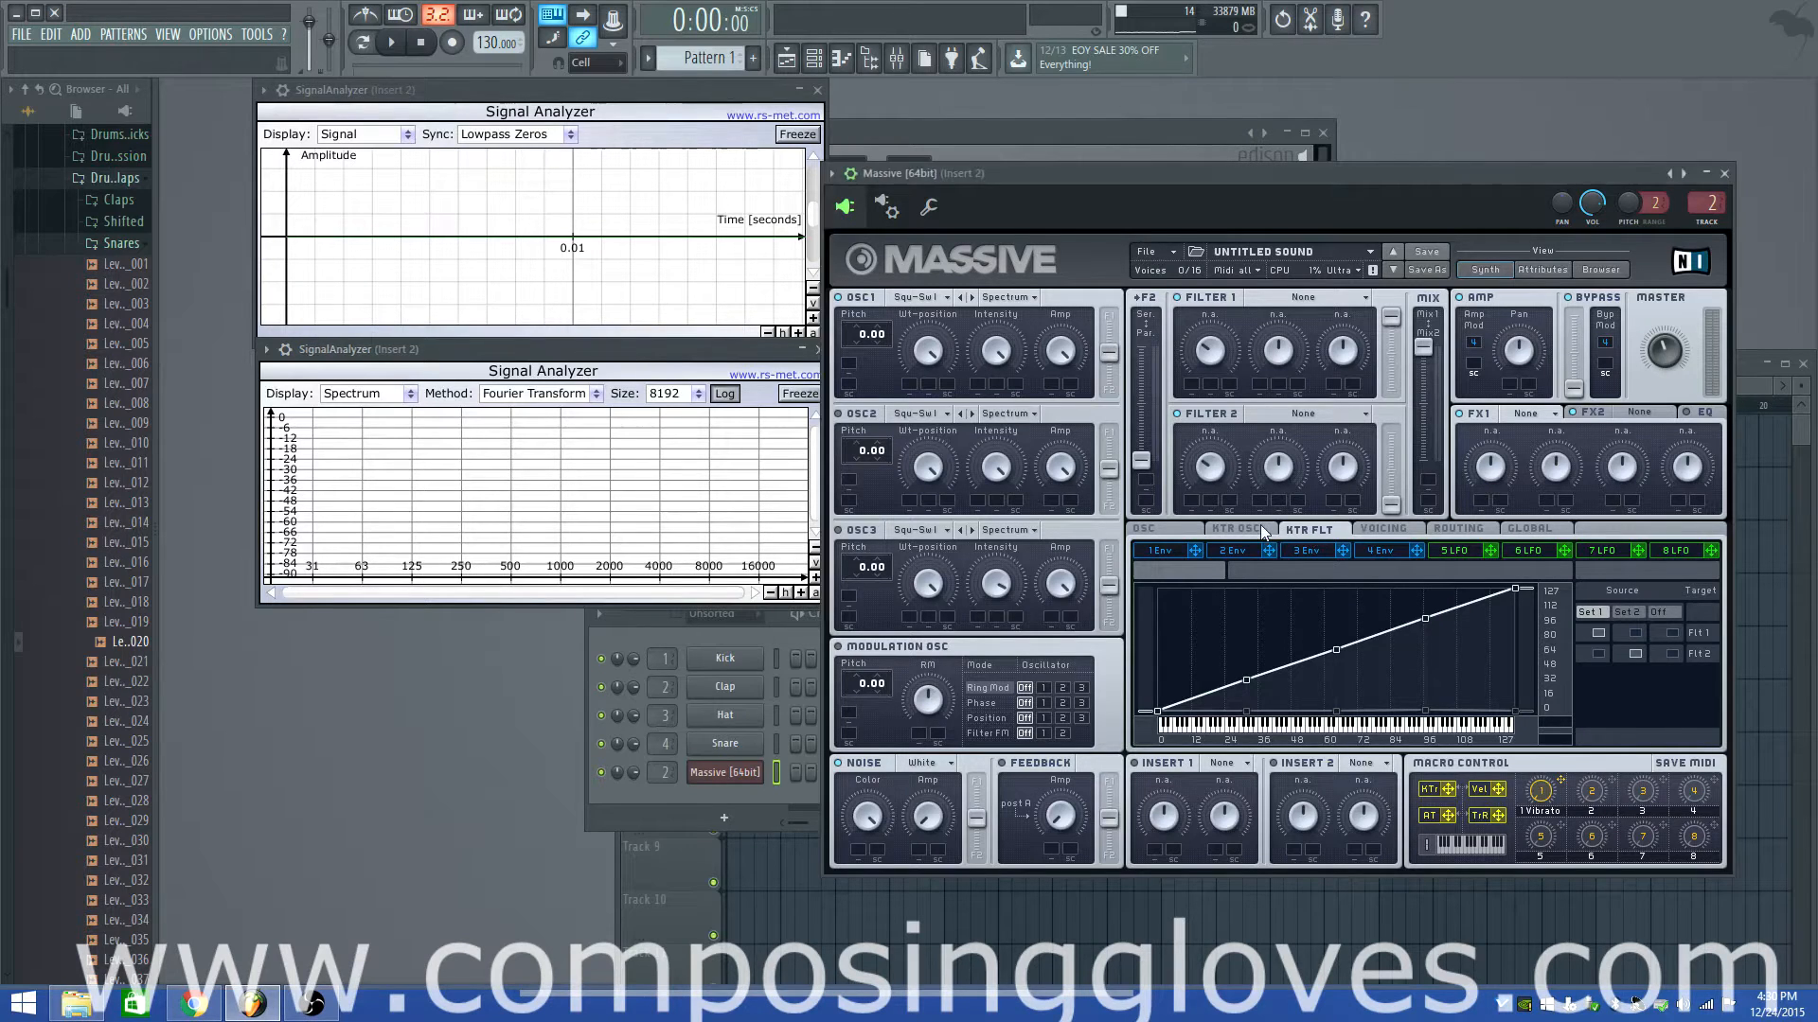
pyautogui.click(1337, 524)
pyautogui.click(1239, 528)
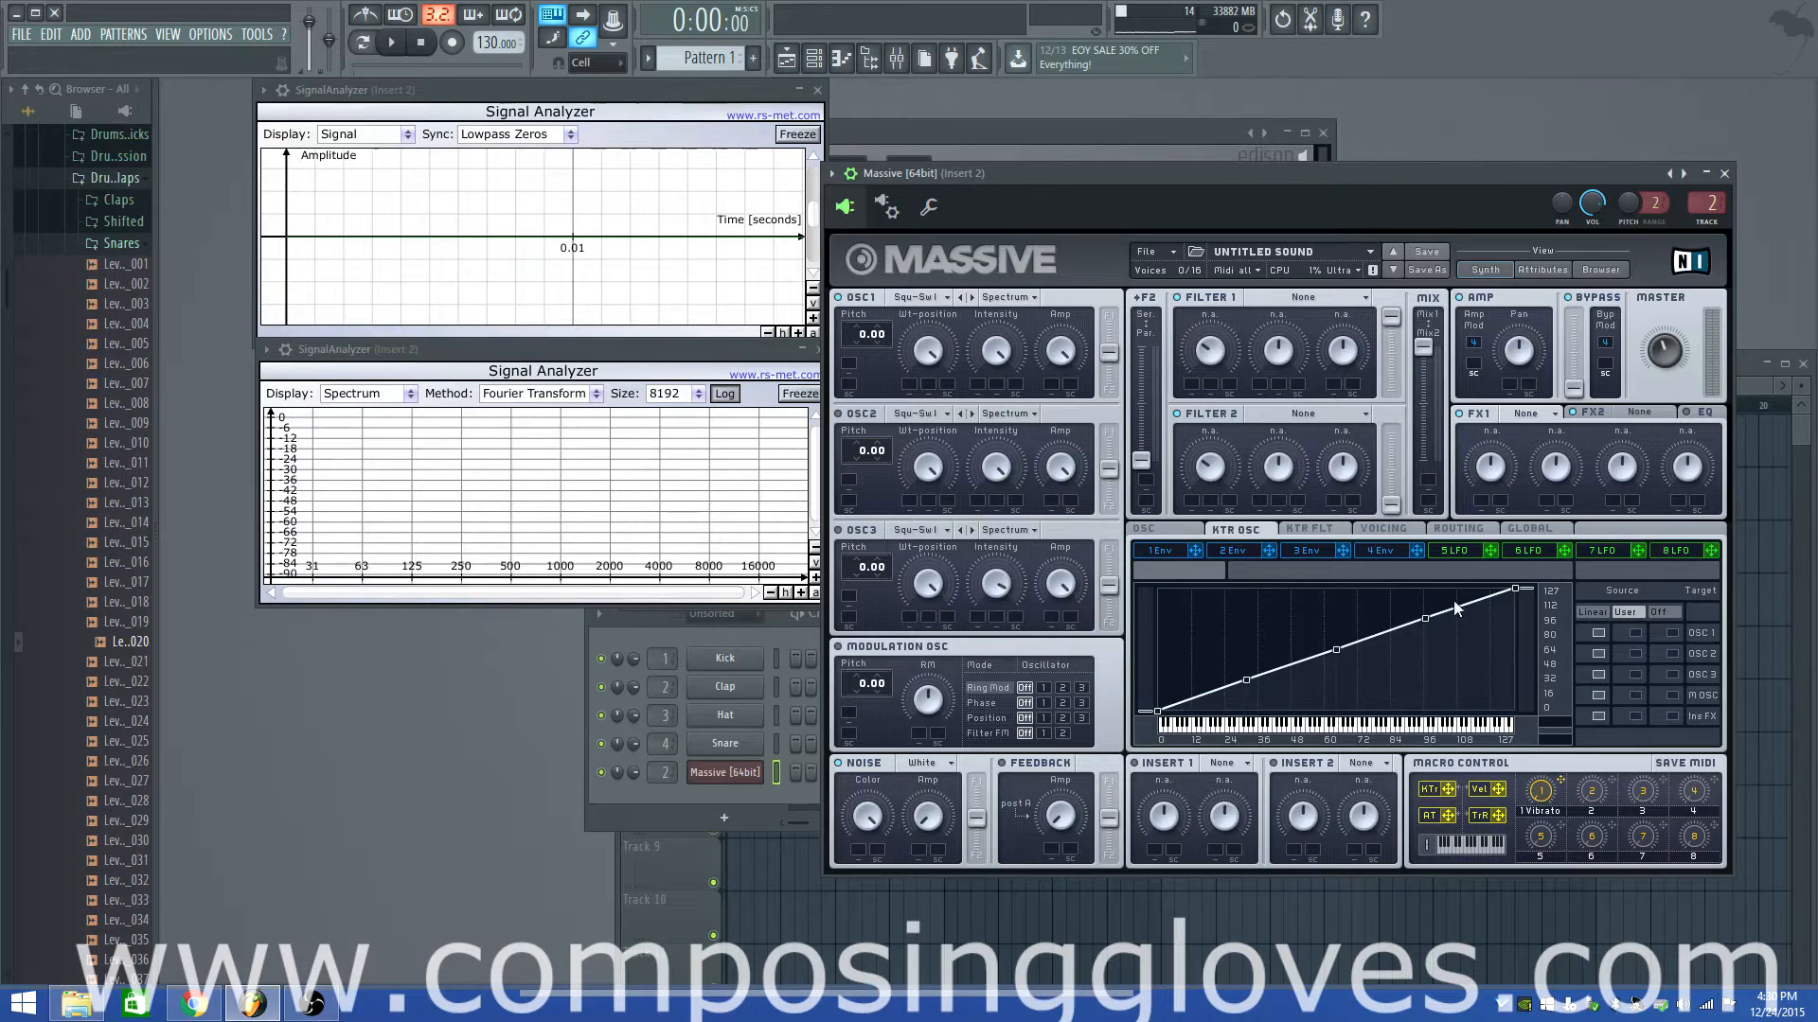
pyautogui.click(1309, 529)
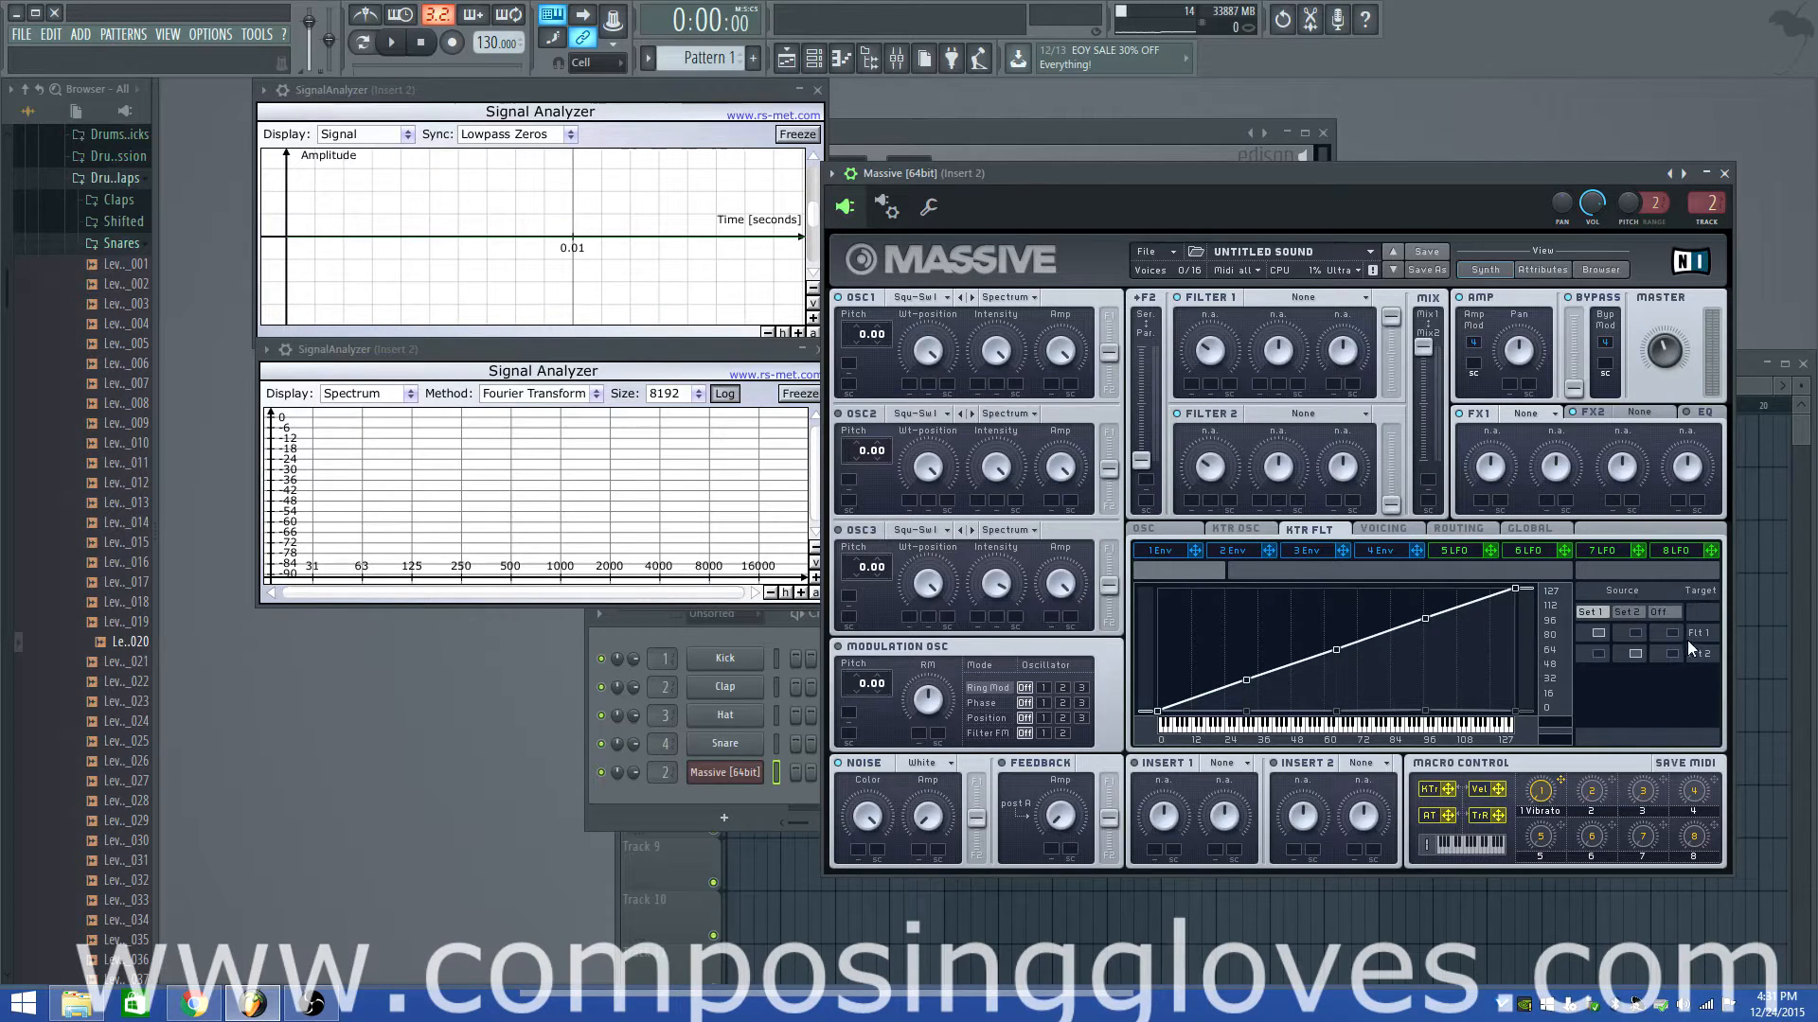
# Switch the KTR FLT curve to Set 2, dropping its top-key point to zero and lowering the key-96 point
pyautogui.click(1626, 613)
pyautogui.moveTo(1515, 590); pyautogui.dragTo(1505, 720)
pyautogui.moveTo(1424, 620); pyautogui.dragTo(1476, 687)
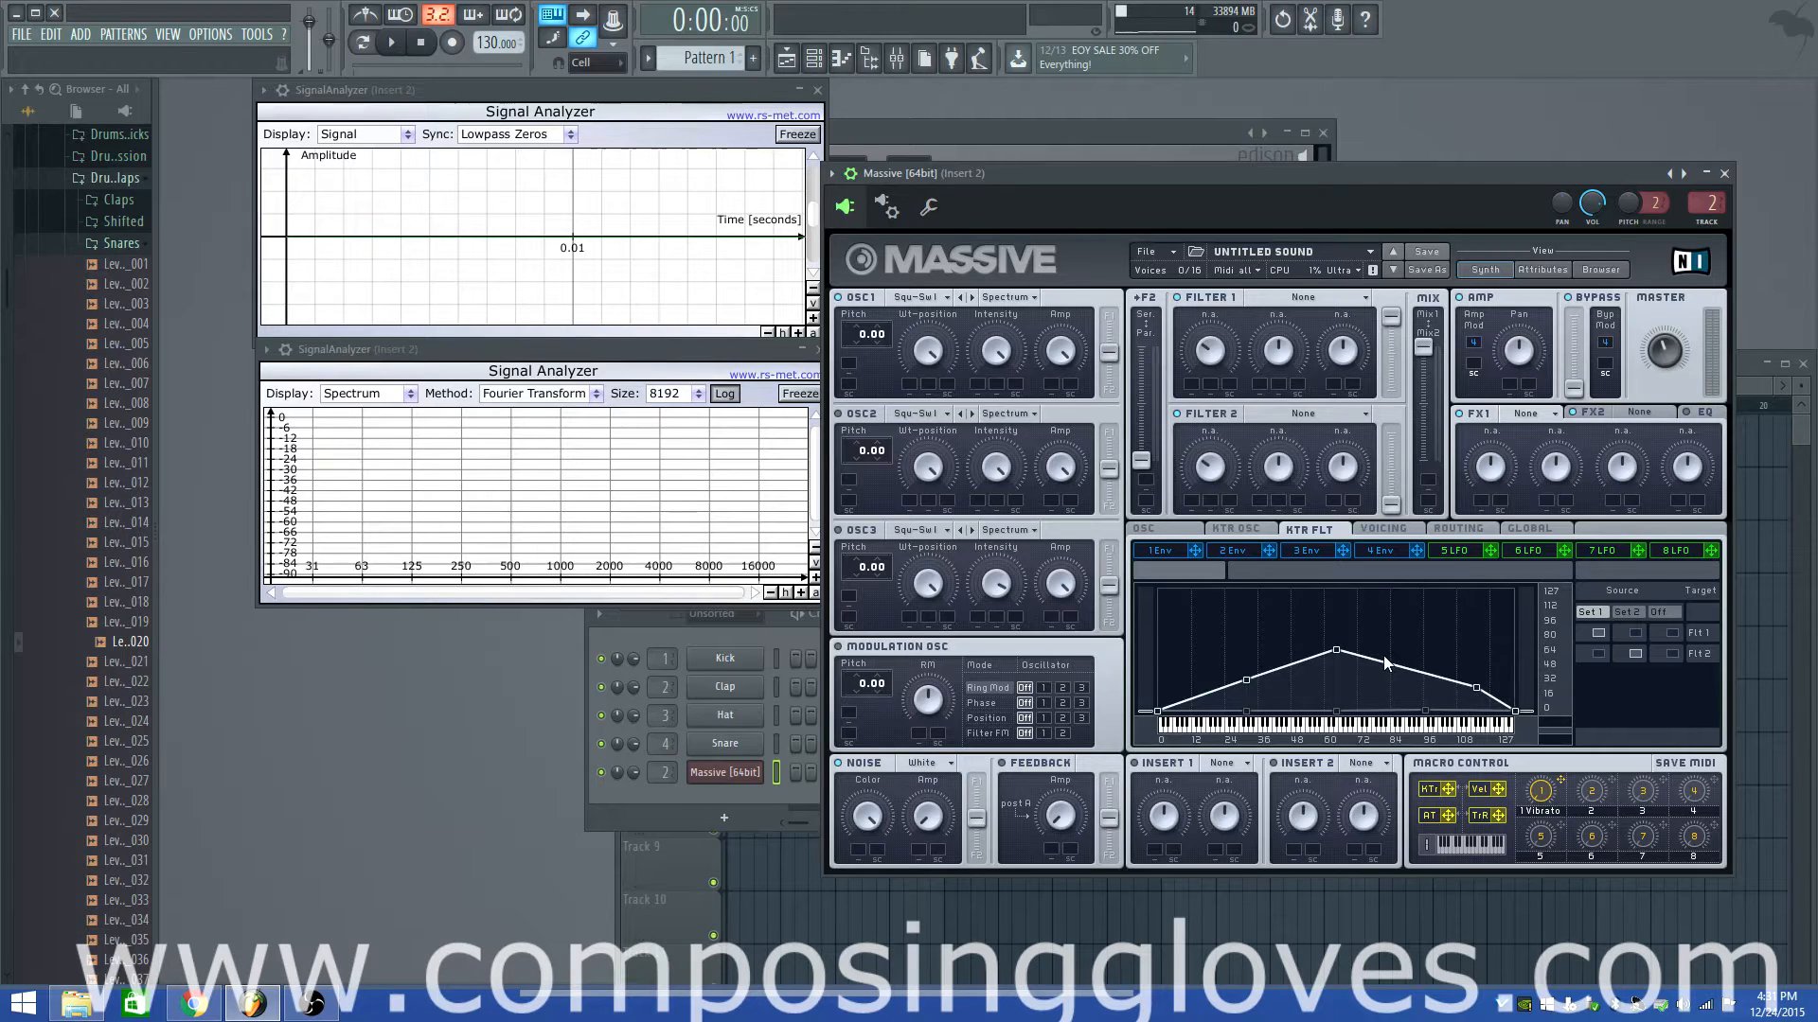
# Set Filter 1 to Lowpass 4 and lift the curve points near key 108 and the top key
pyautogui.click(1306, 298)
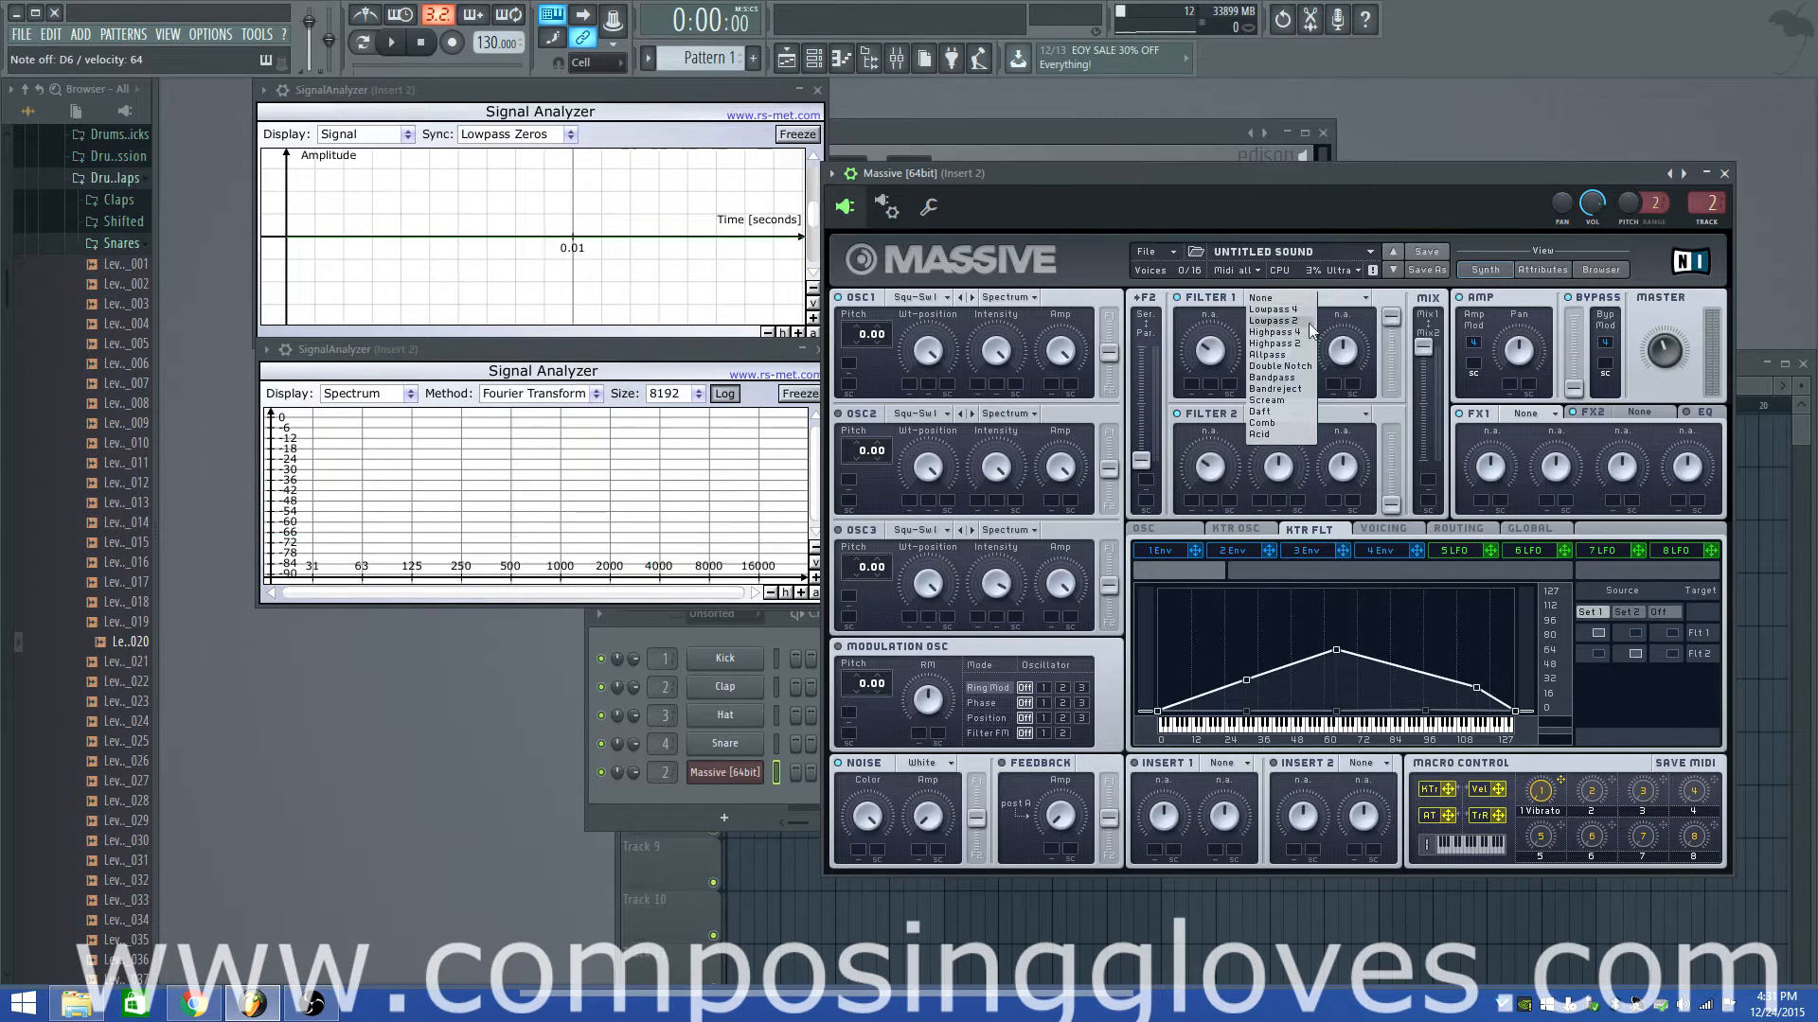
pyautogui.click(1274, 310)
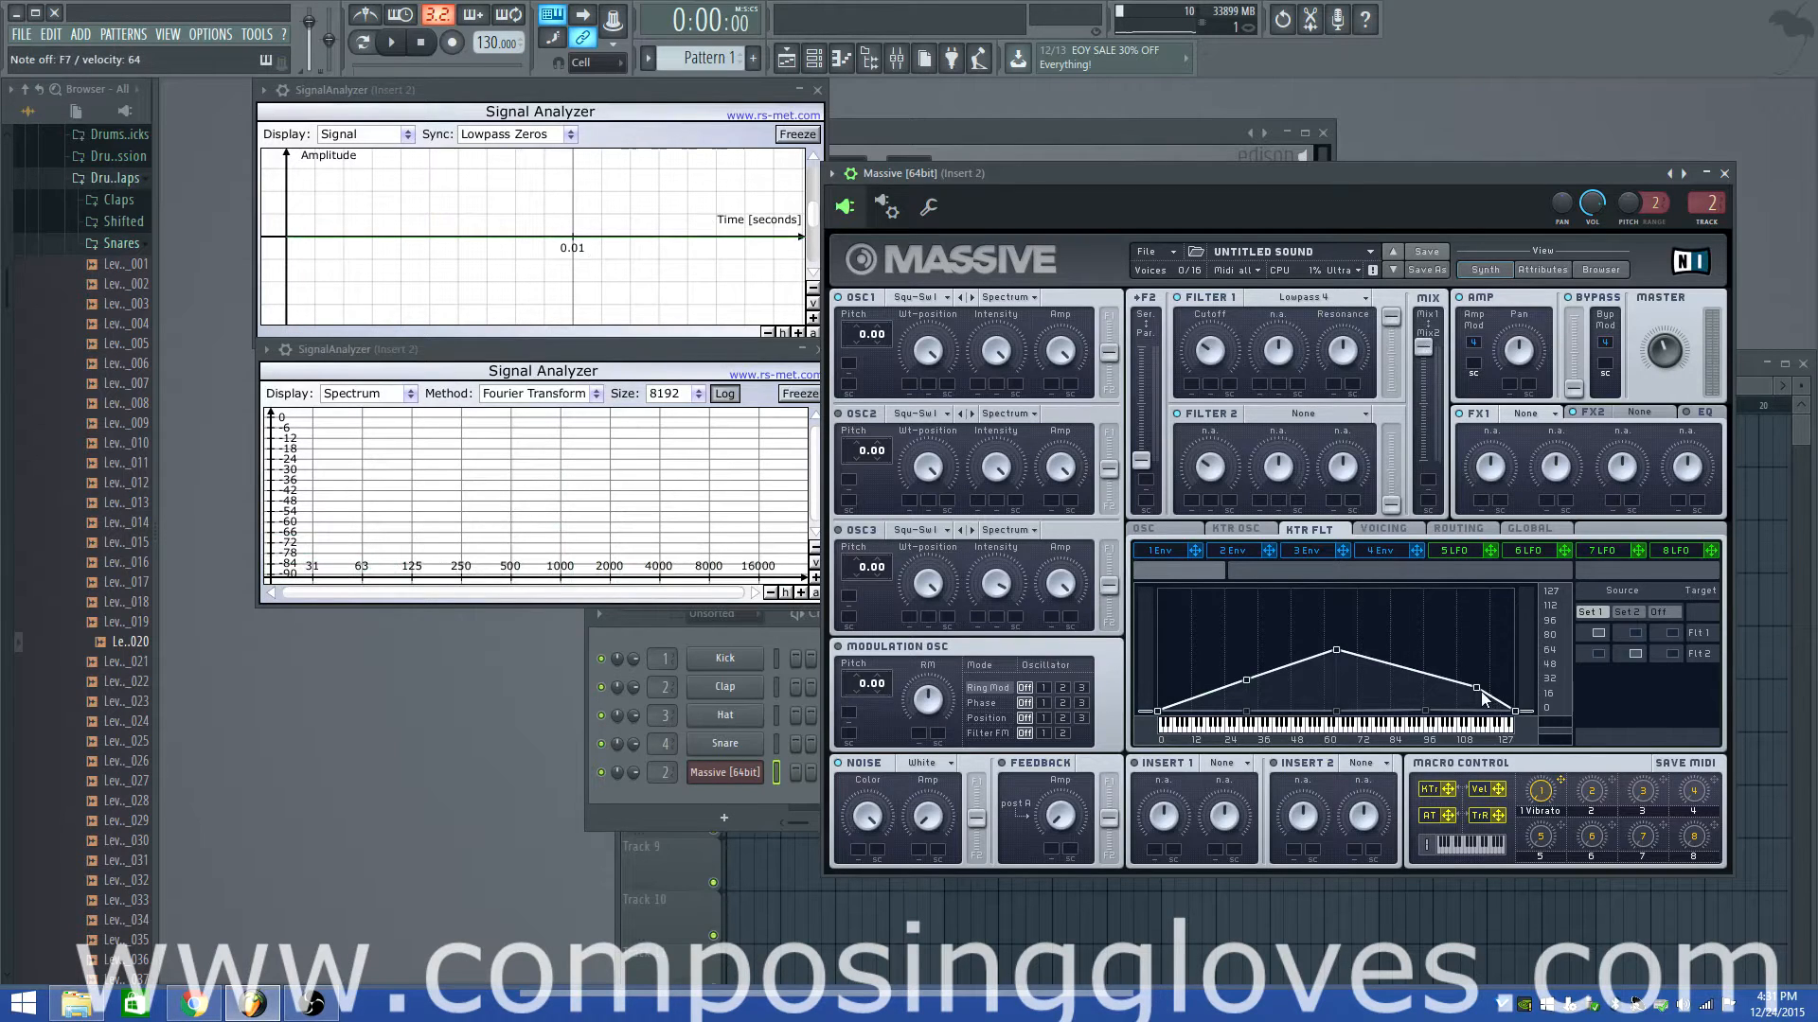
pyautogui.moveTo(1480, 691); pyautogui.dragTo(1481, 623)
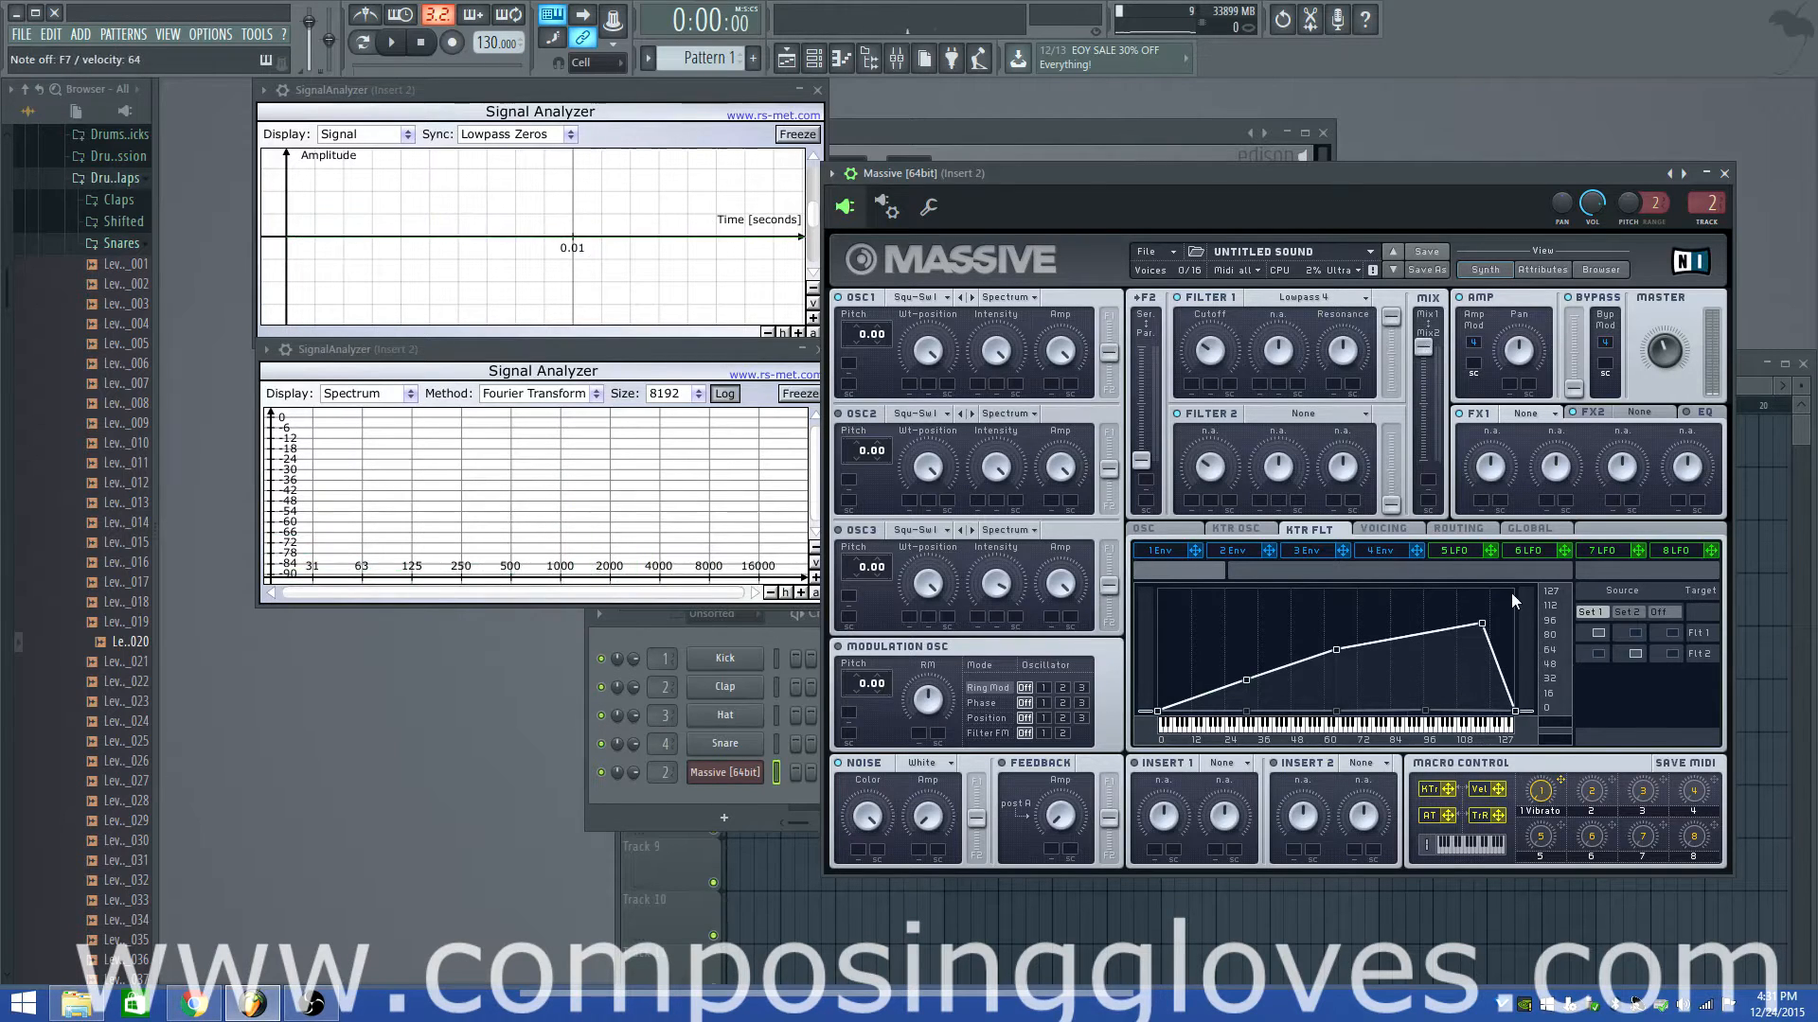
pyautogui.moveTo(1515, 710); pyautogui.dragTo(1515, 613)
# Try Lowpass 4, Bandreject and Daft for Filter 1, settling on Comb
pyautogui.click(1302, 298)
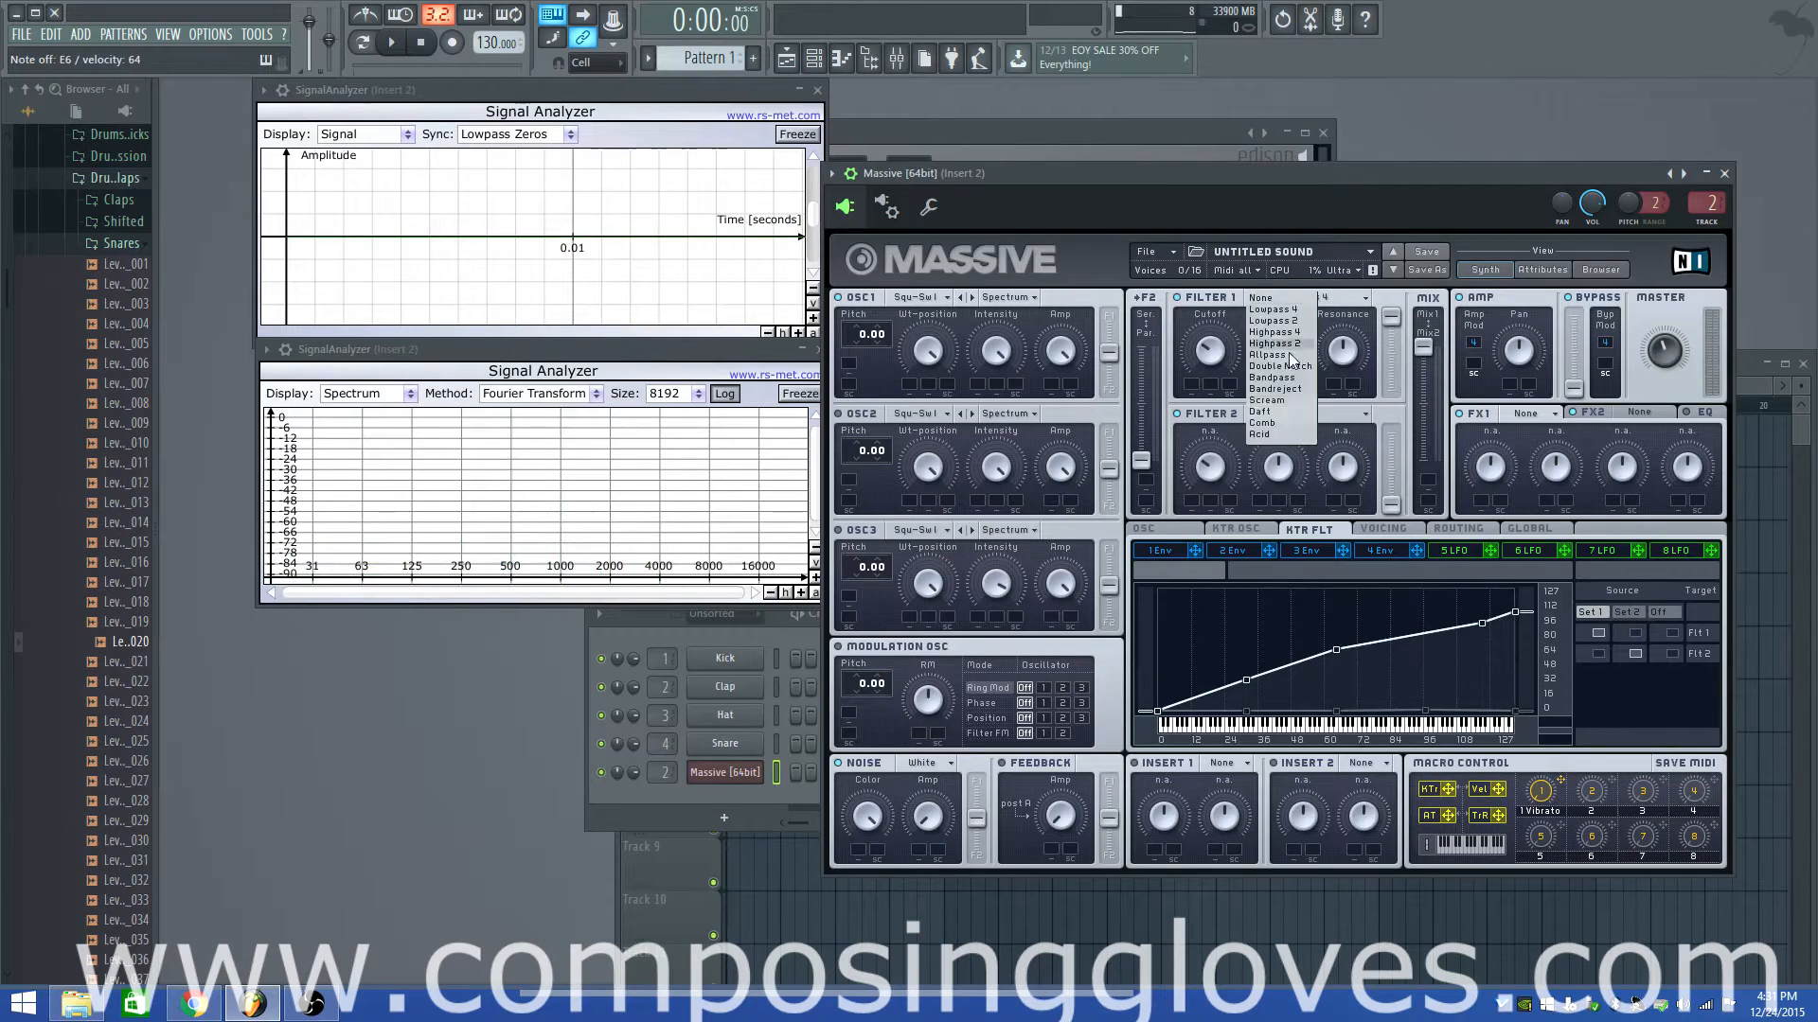
pyautogui.click(1310, 308)
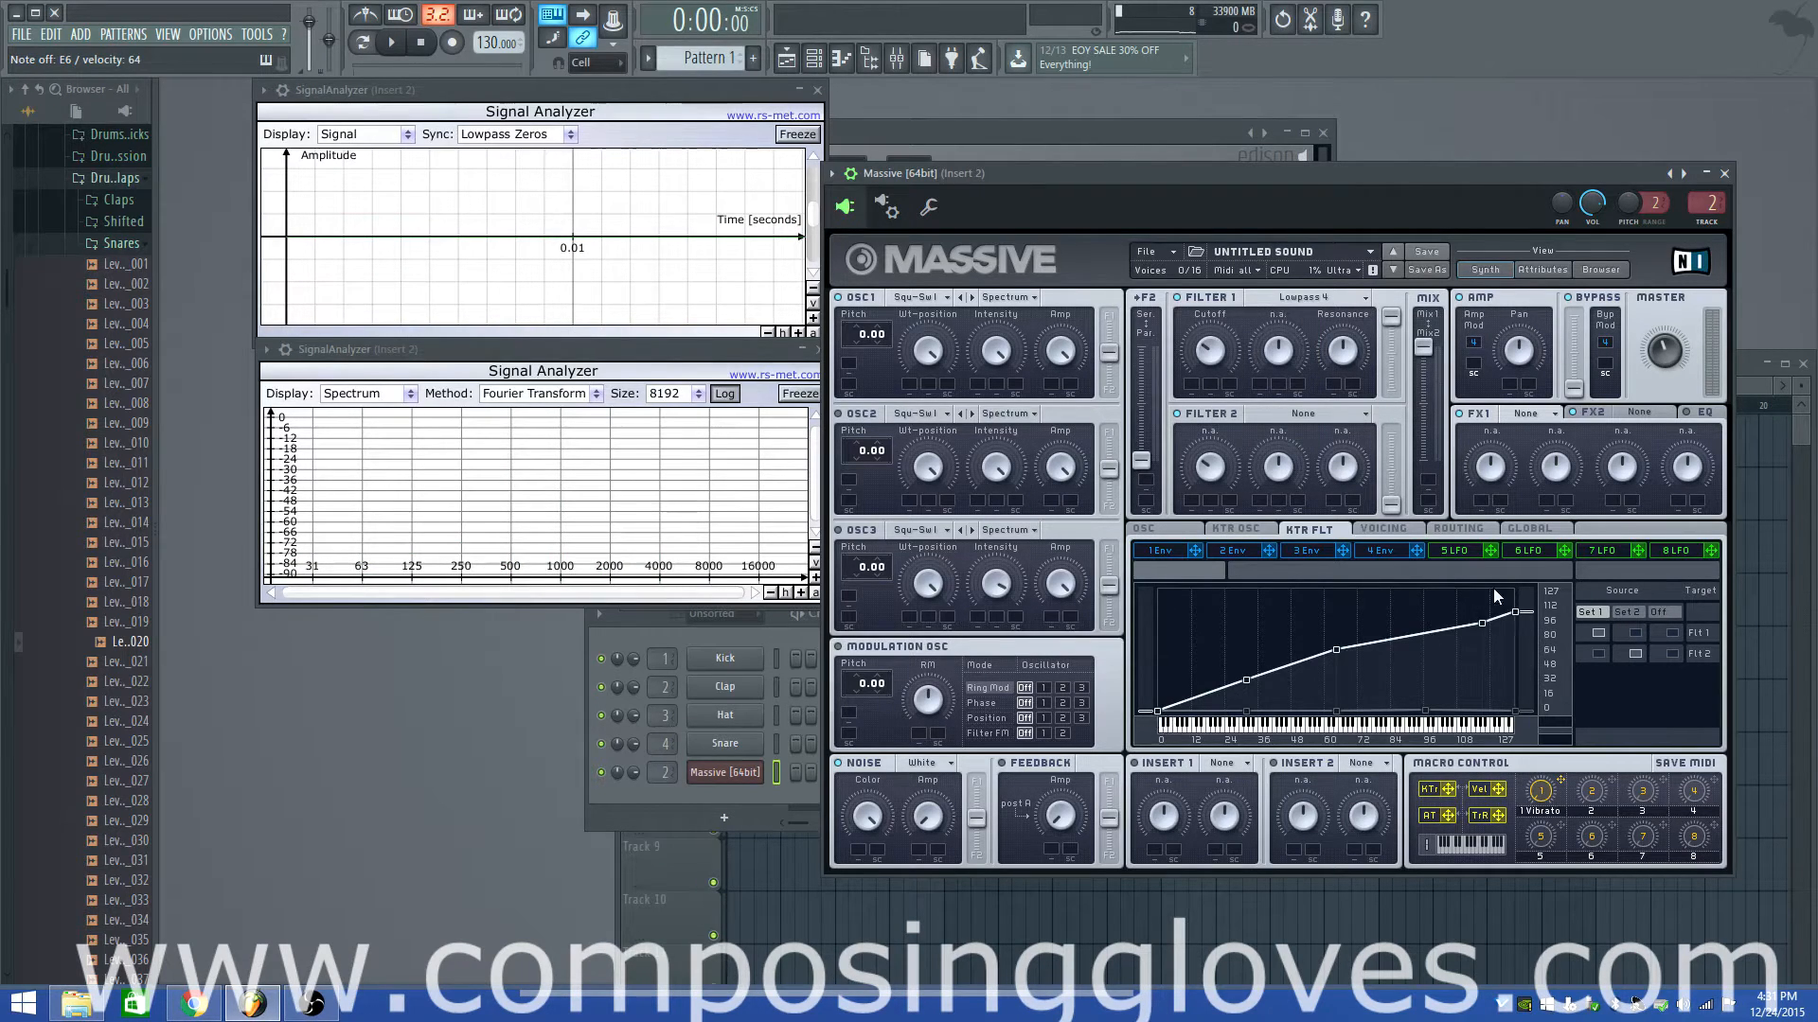
pyautogui.click(1320, 298)
pyautogui.click(1280, 395)
pyautogui.click(1302, 296)
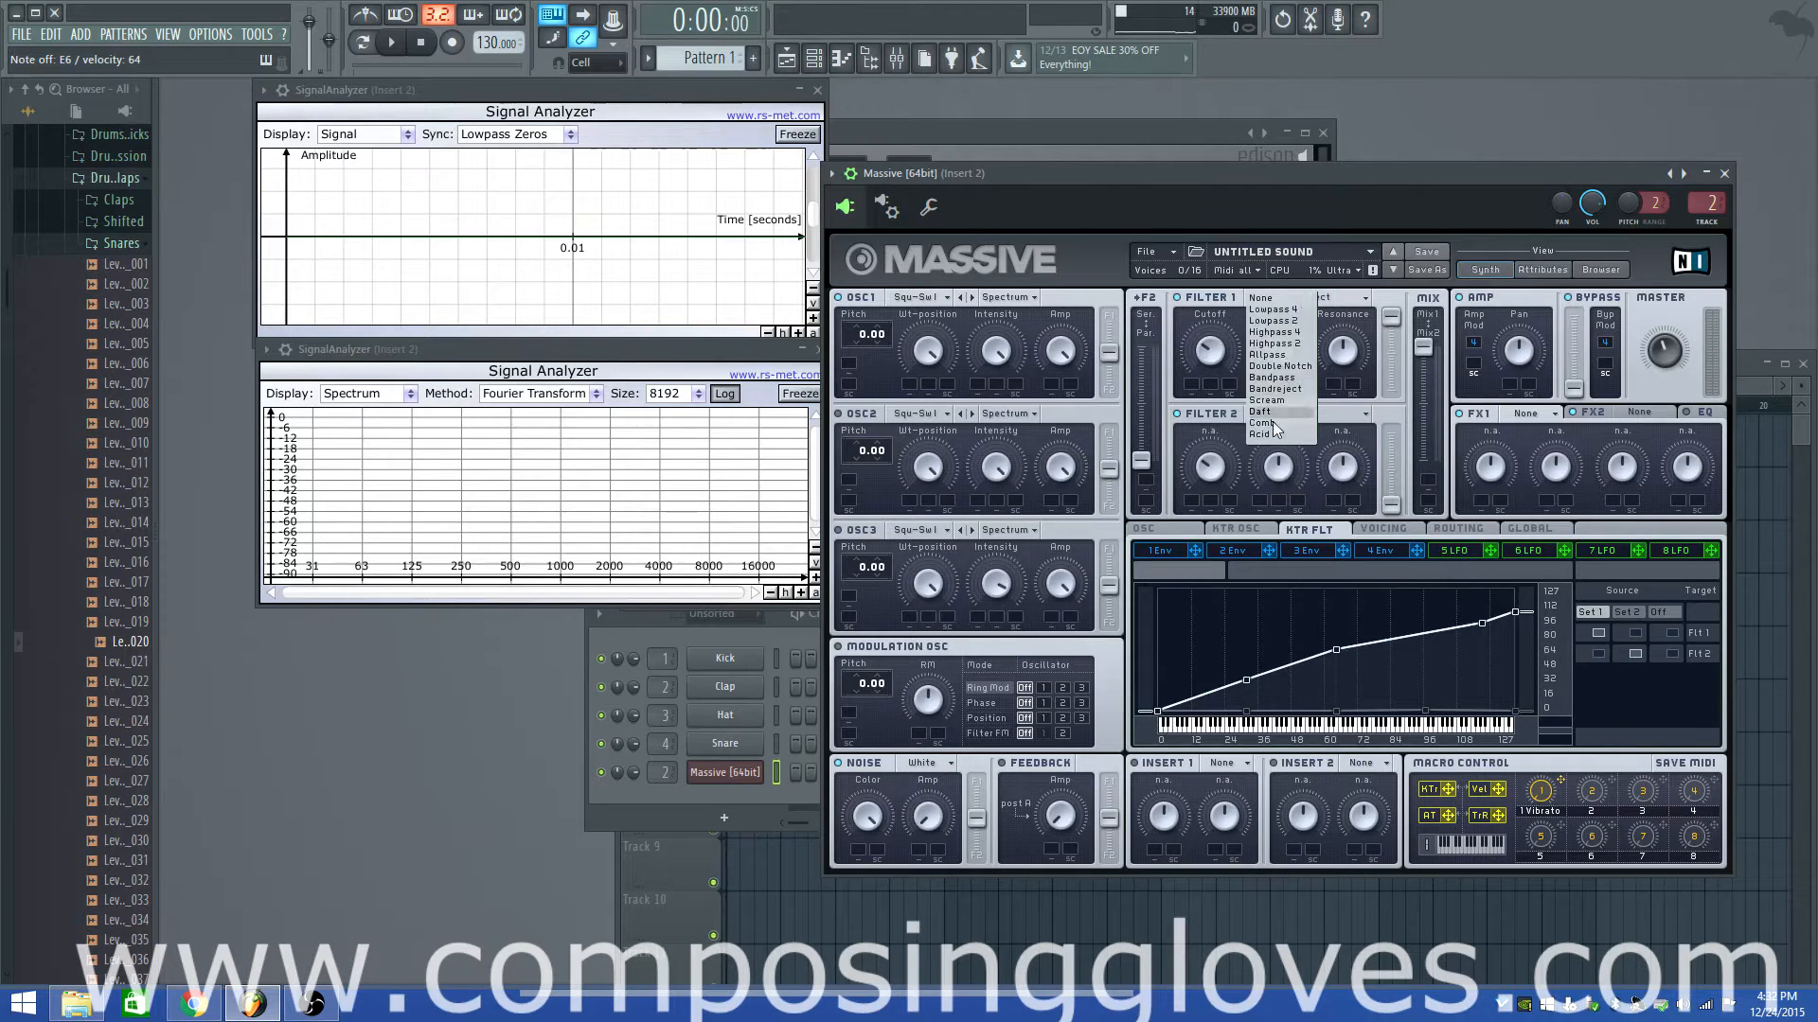
pyautogui.click(1270, 418)
pyautogui.click(1294, 302)
pyautogui.click(1280, 427)
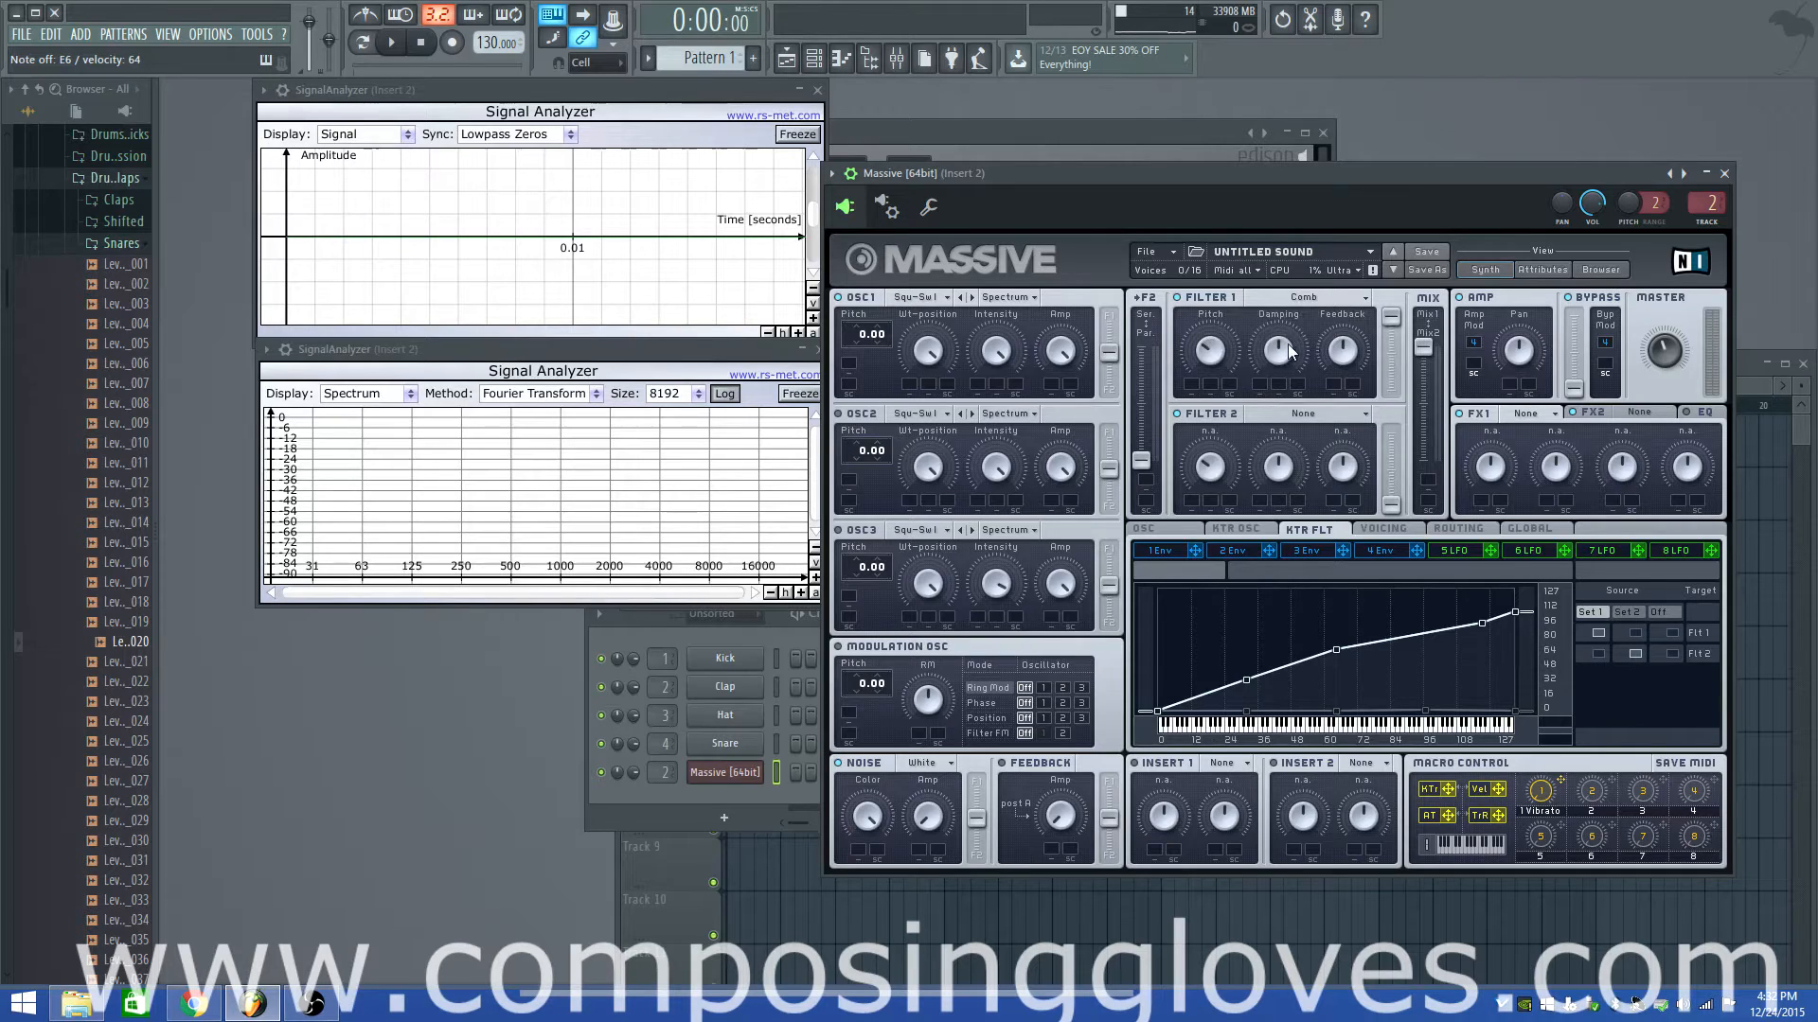
# Raise the curve's last point to the top, switch Filter 1 keytracking Off, and turn up the Comb pitch
pyautogui.moveTo(1515, 614)
pyautogui.moveTo(1517, 590); pyautogui.dragTo(1517, 584)
pyautogui.click(1633, 636)
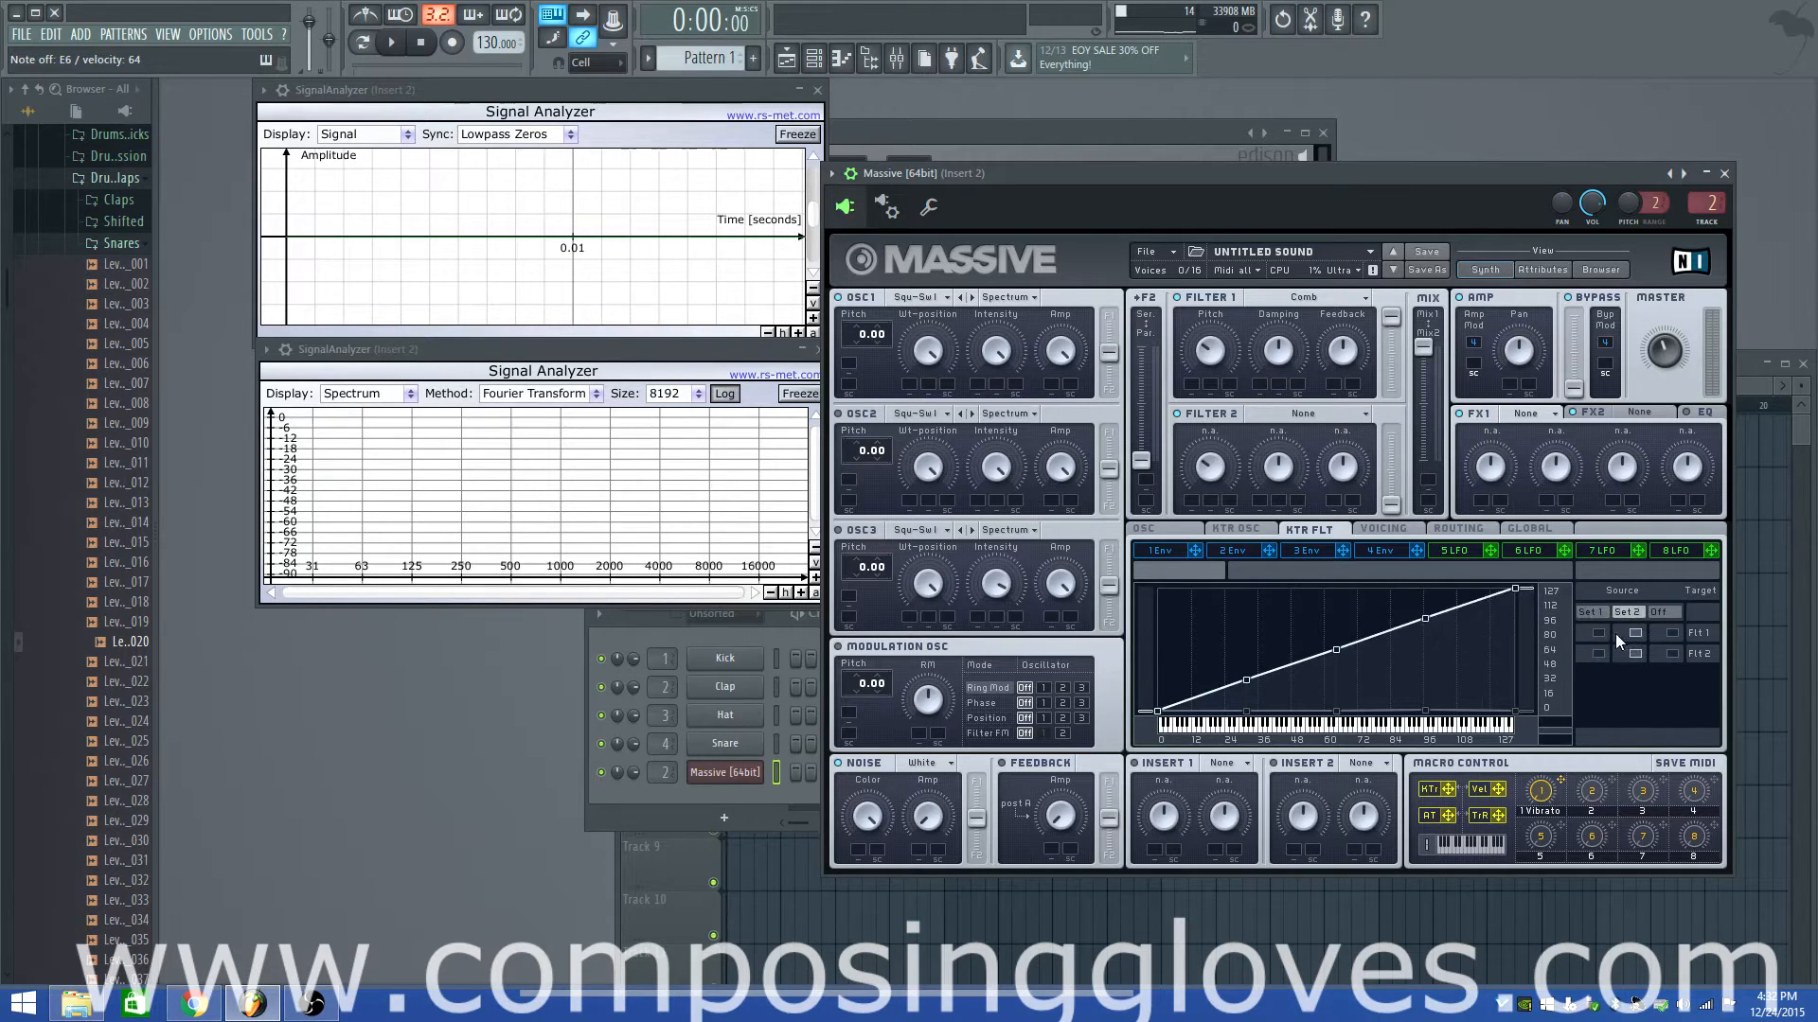
pyautogui.moveTo(1428, 711)
pyautogui.mouseDown()
pyautogui.moveTo(1433, 667)
pyautogui.moveTo(1428, 708)
pyautogui.mouseUp()
pyautogui.click(1673, 633)
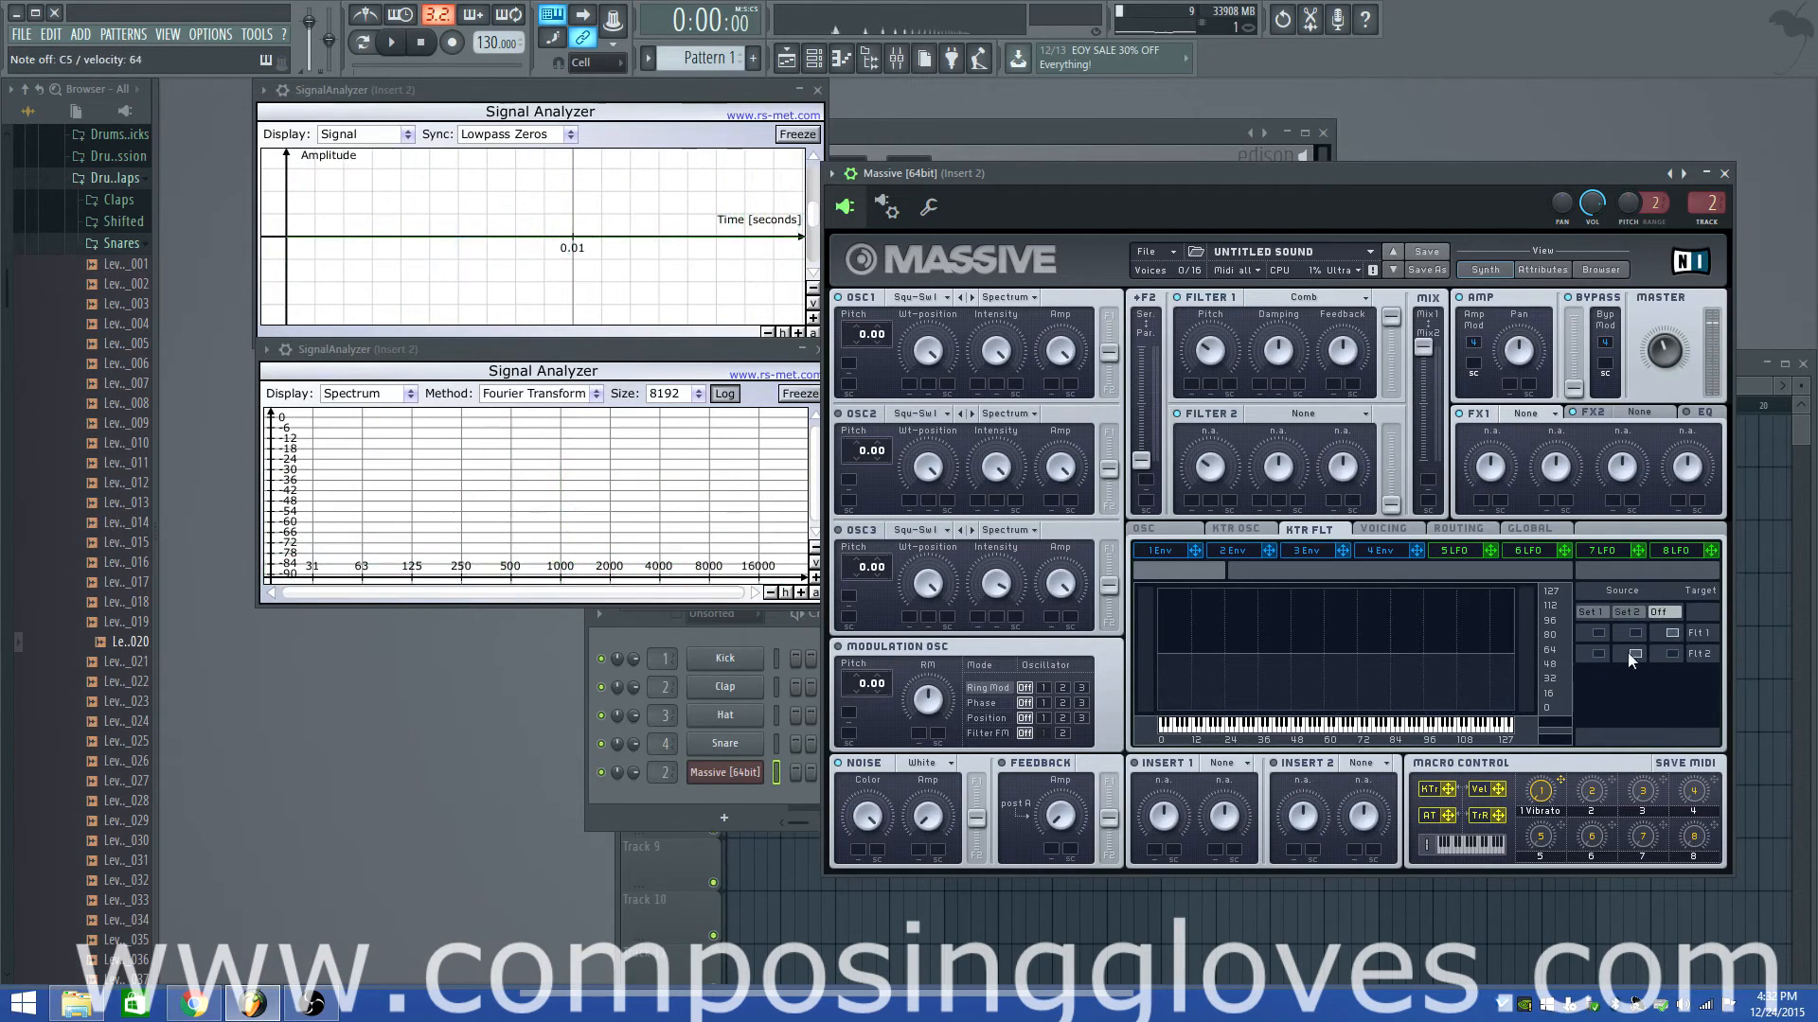
pyautogui.moveTo(1212, 353); pyautogui.dragTo(1228, 305)
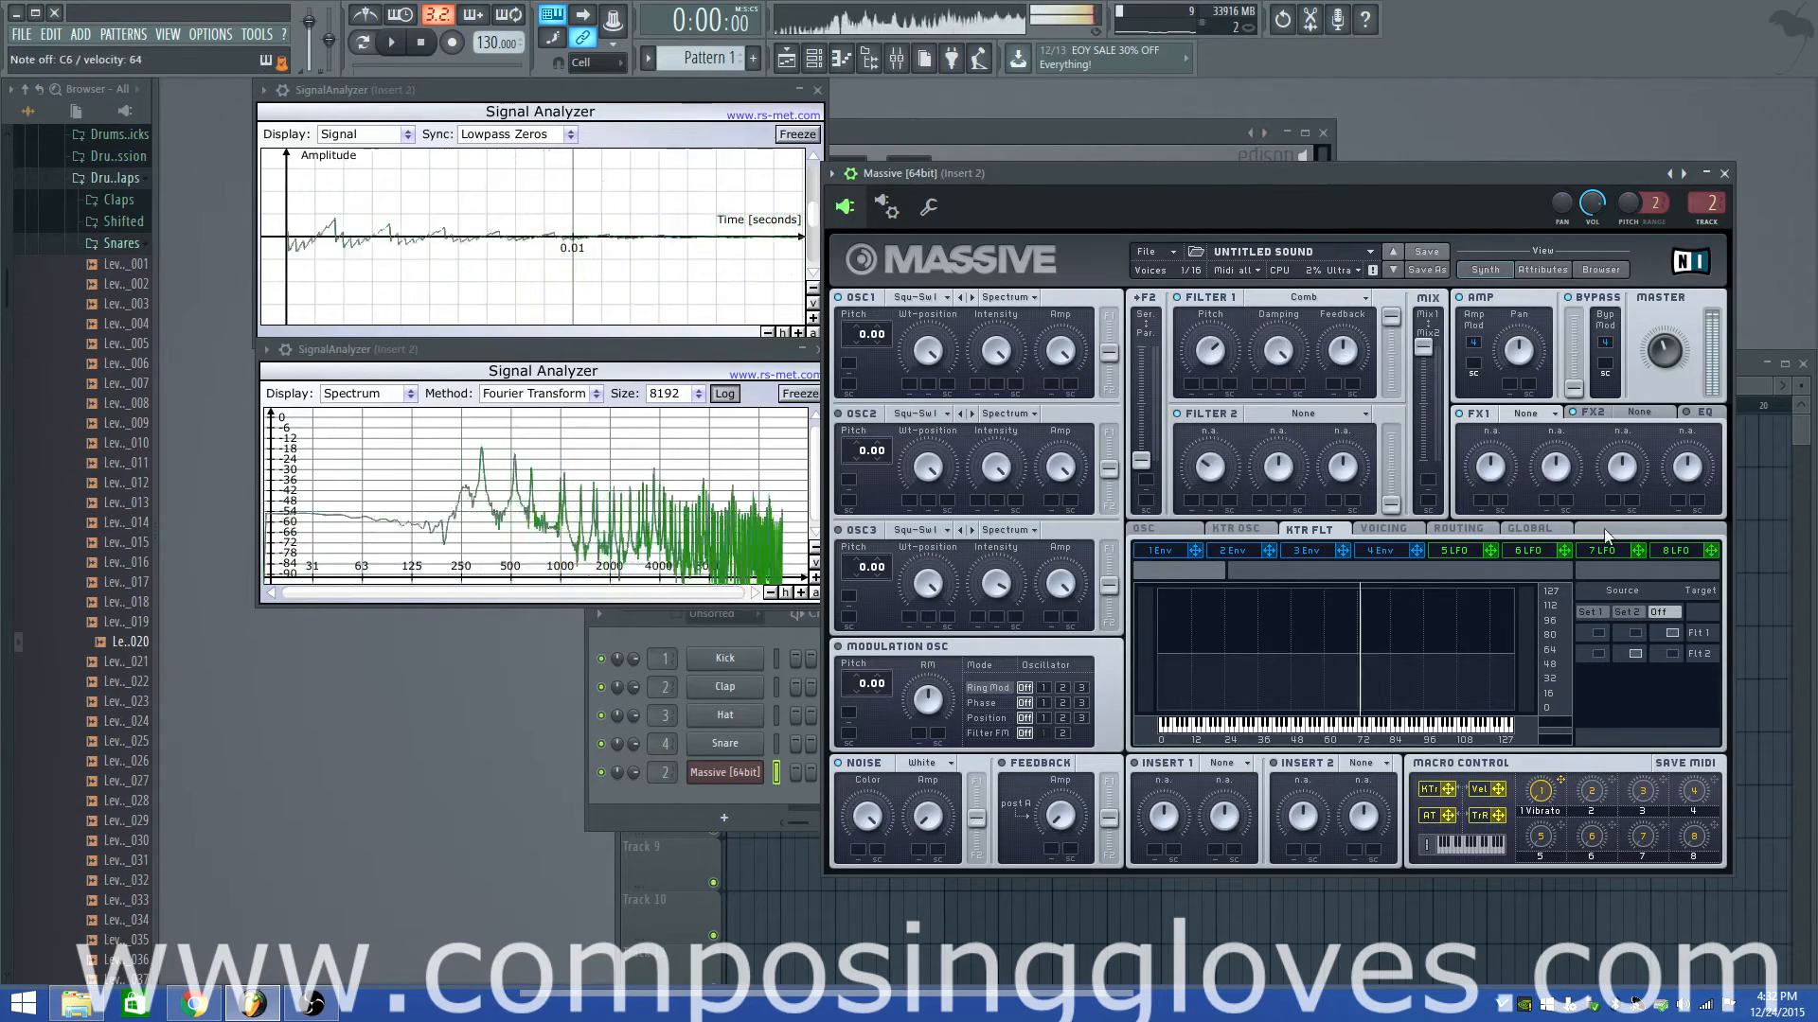
# Route Set 1 keytracking to Filter 1 and raise the middle curve point to the top
pyautogui.click(1599, 632)
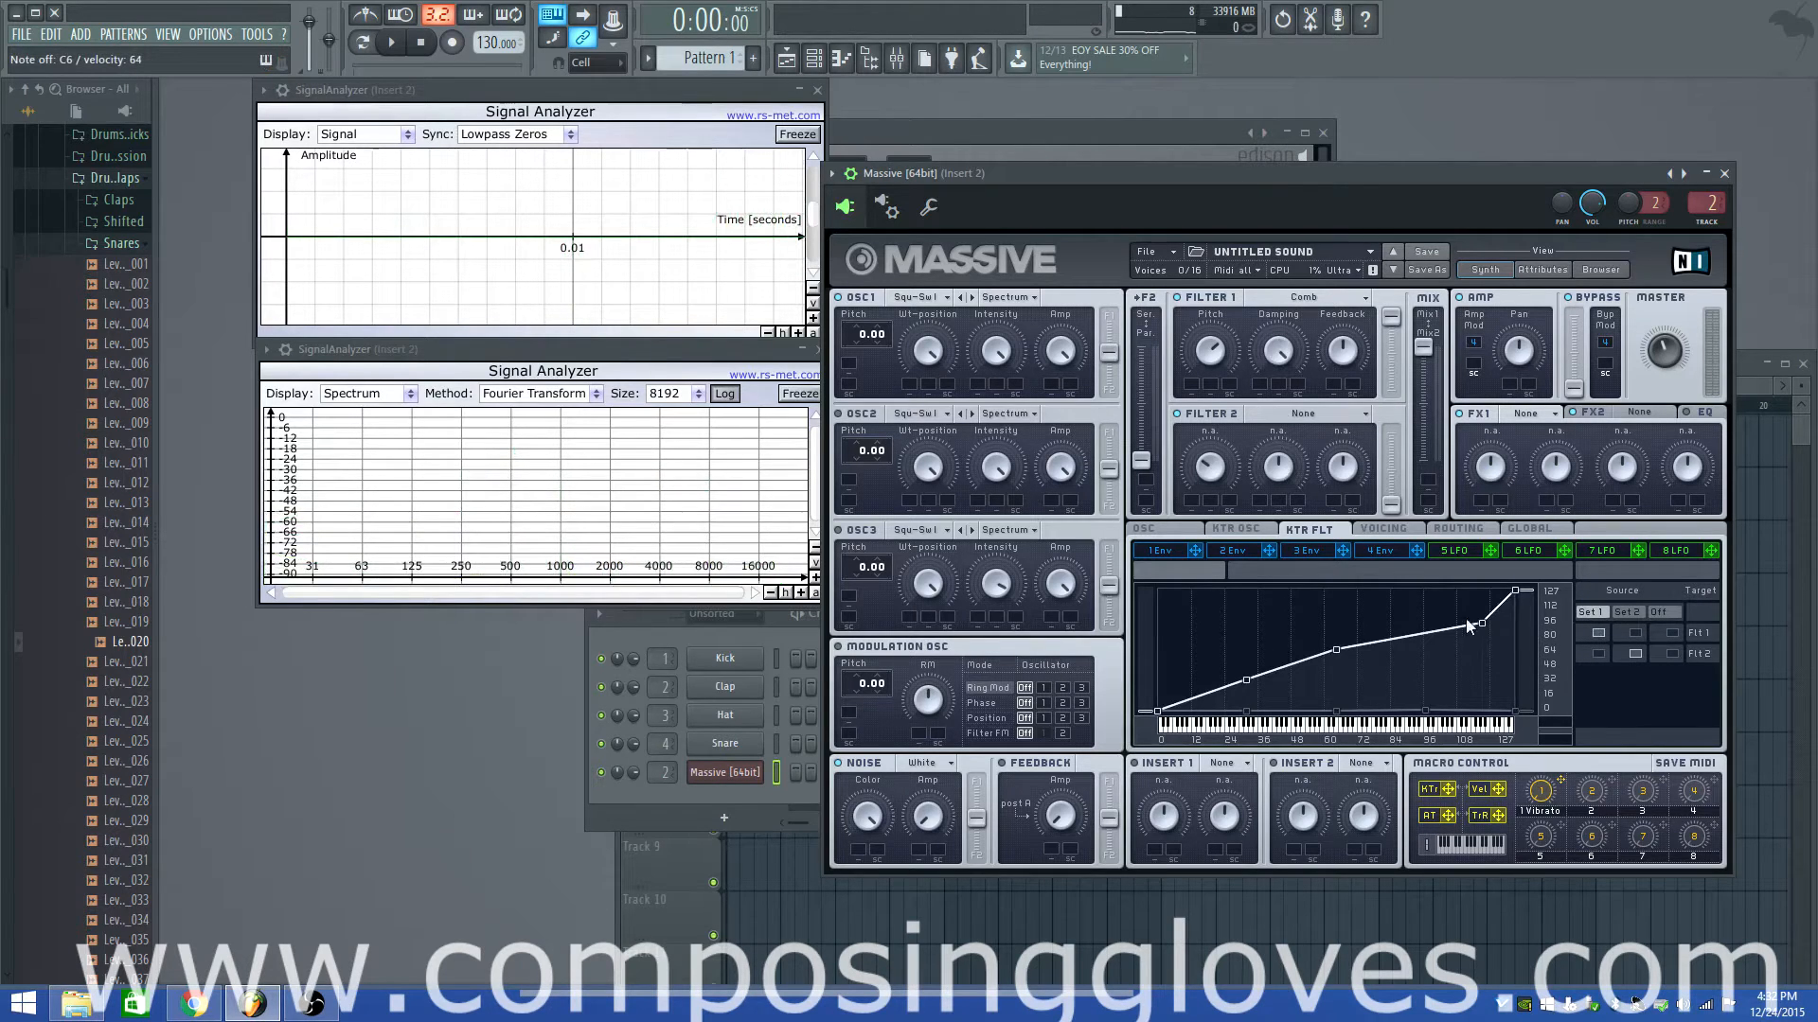
pyautogui.moveTo(1483, 622); pyautogui.dragTo(1479, 606)
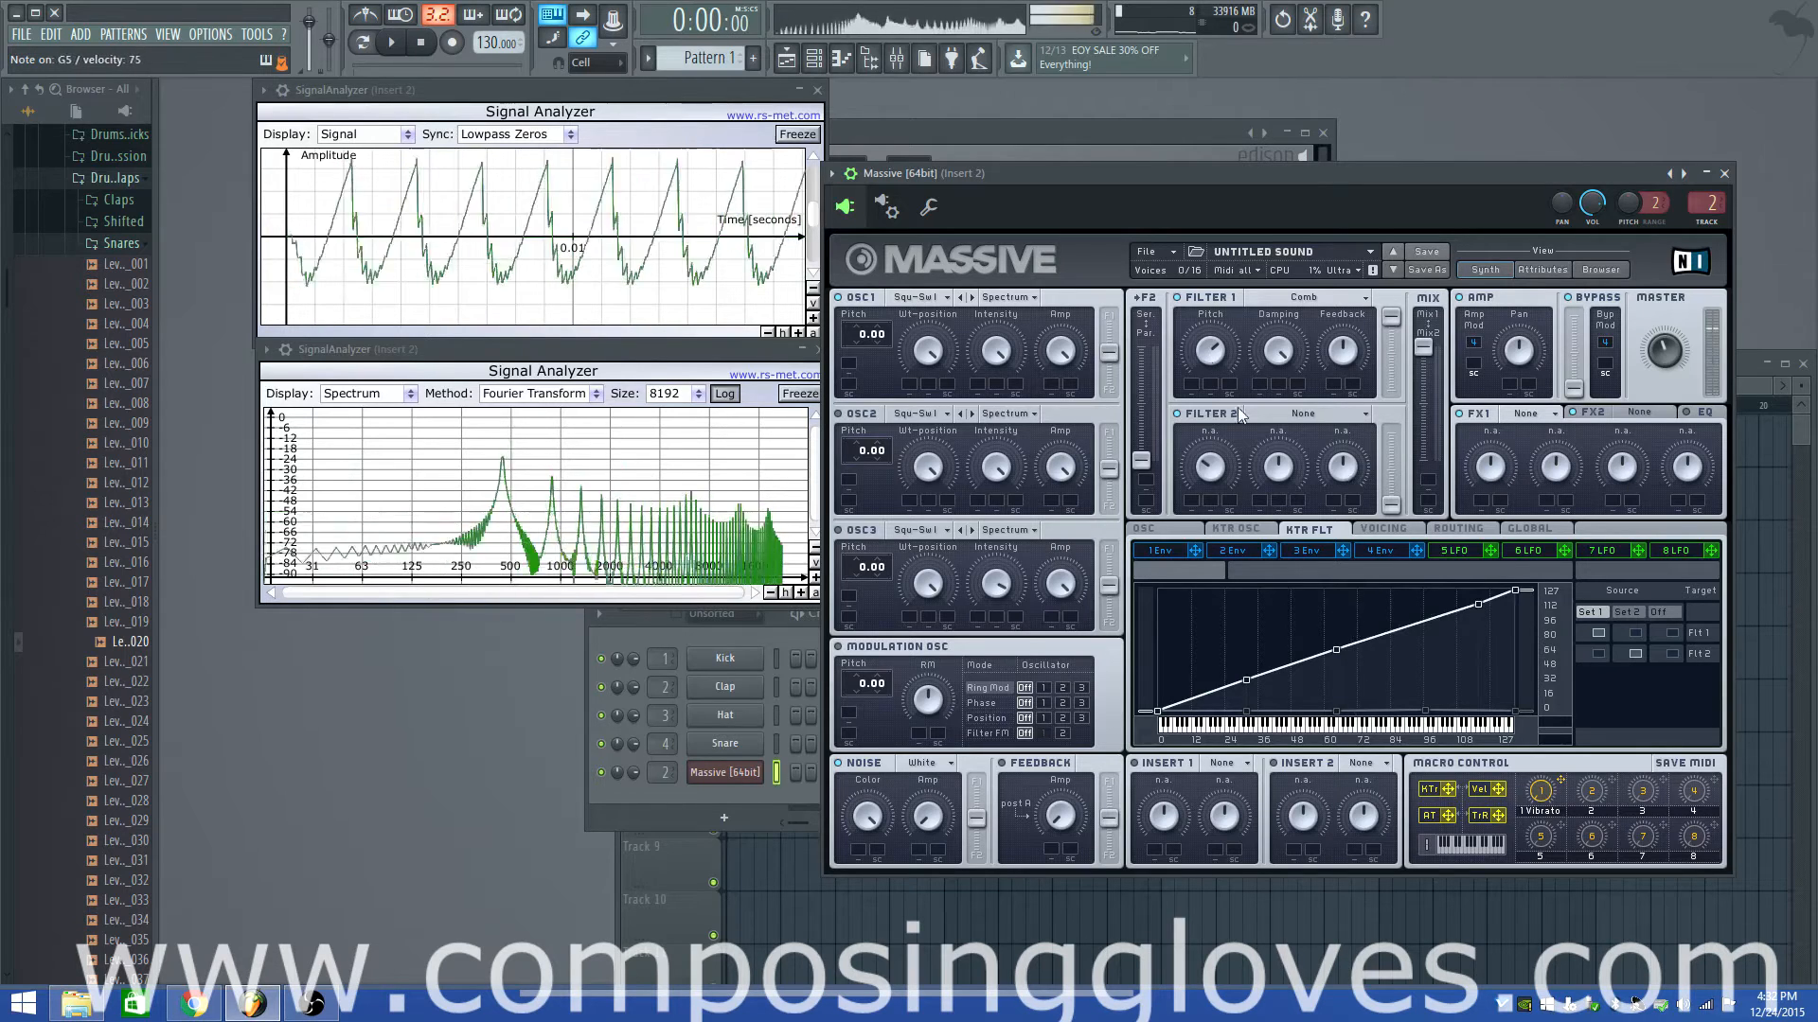
pyautogui.moveTo(1337, 648); pyautogui.dragTo(1349, 604)
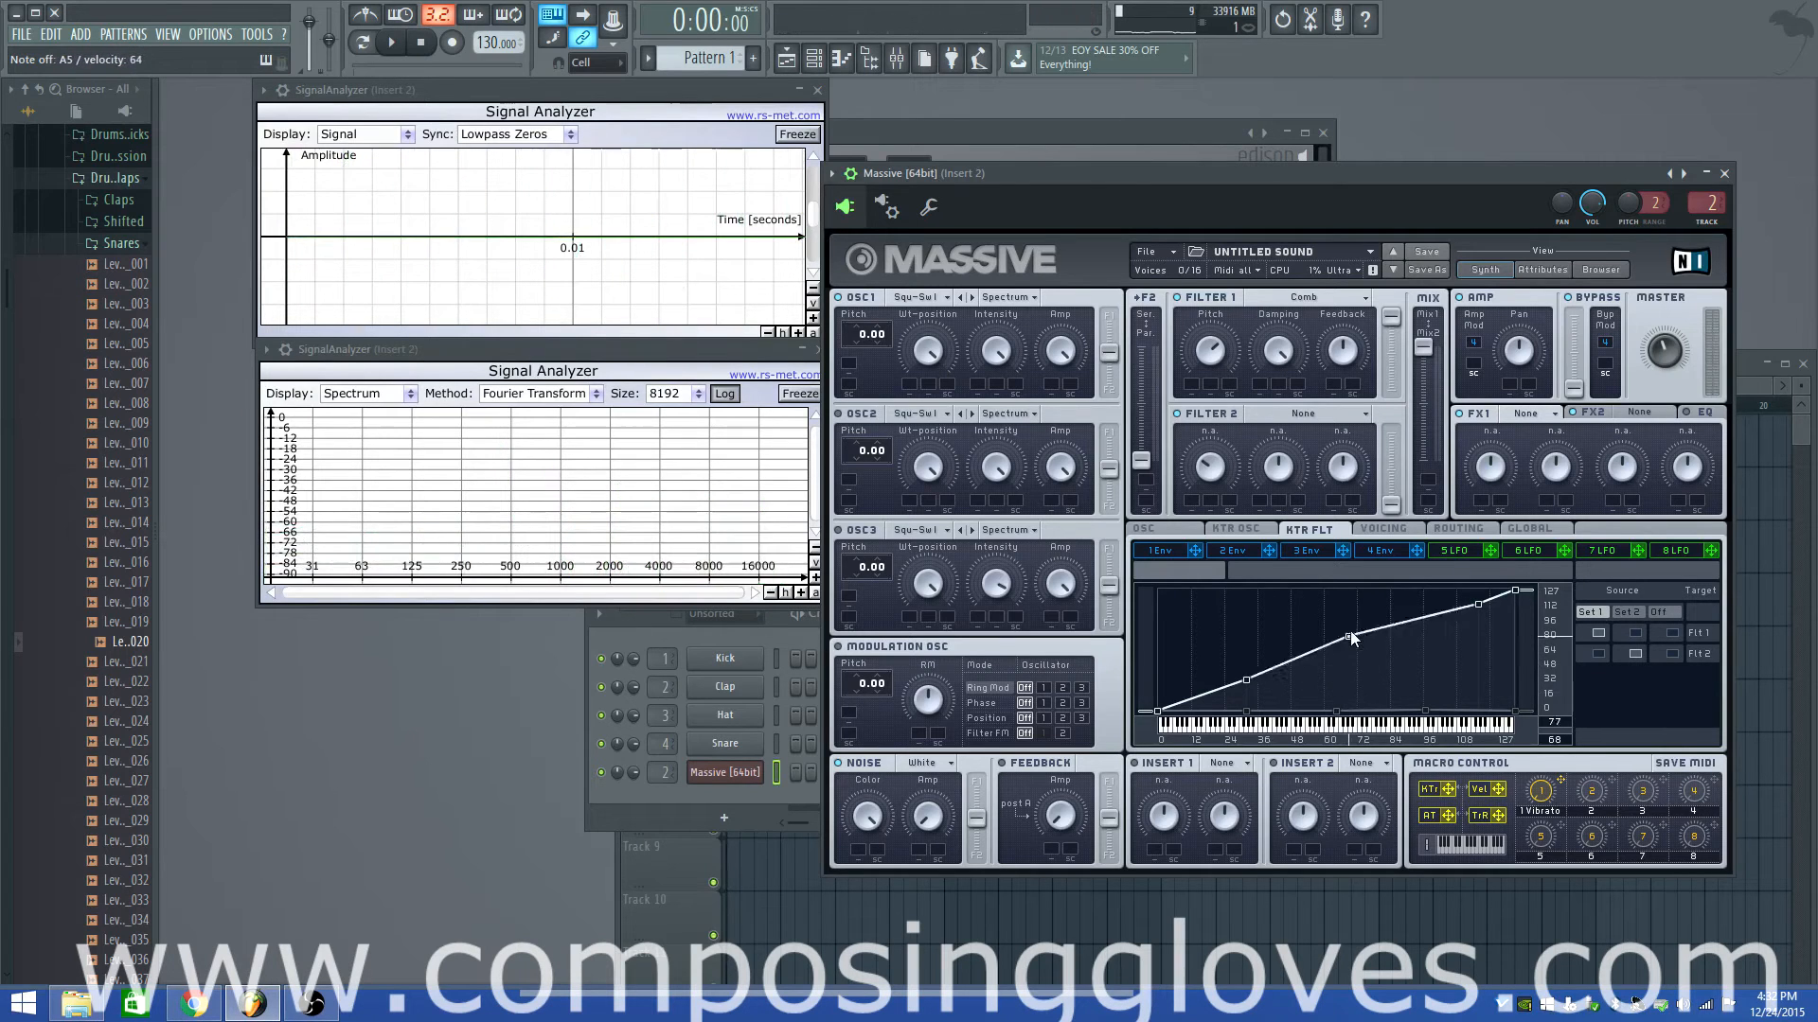
# Test a peak near key 72 on the second curve while playing notes, then flatten it again
pyautogui.moveTo(1337, 712); pyautogui.dragTo(1349, 661)
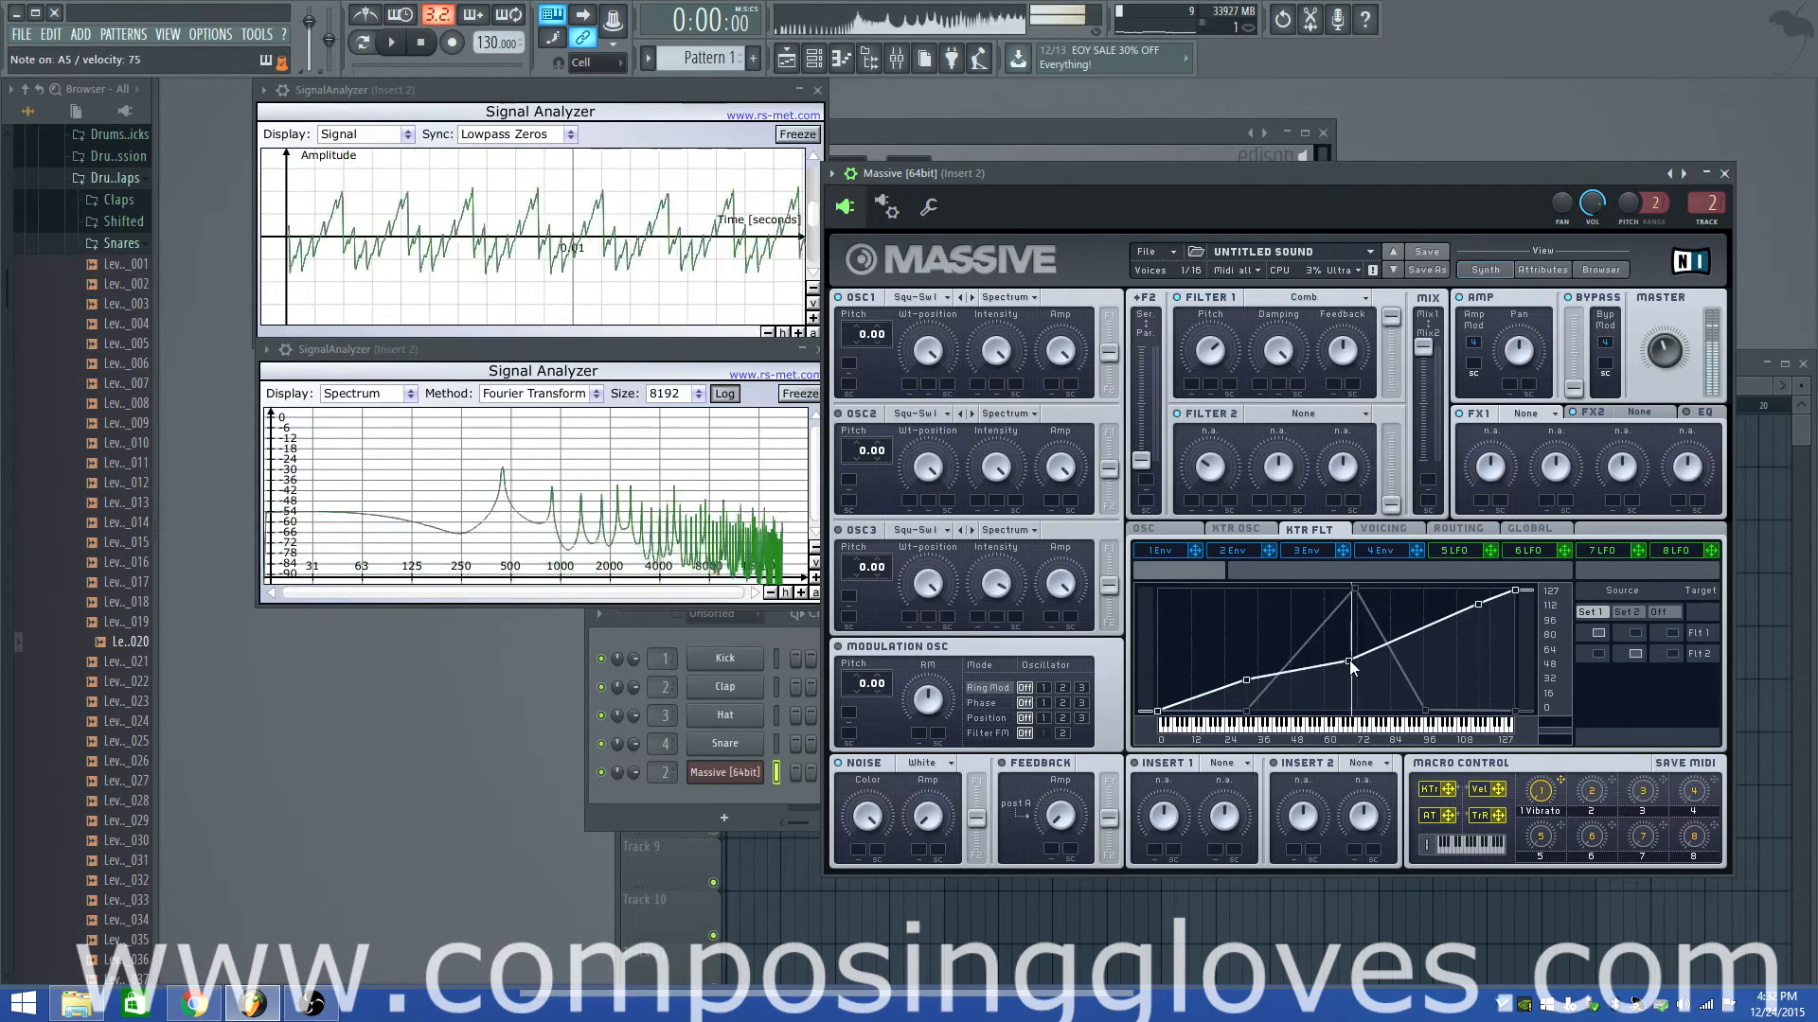
pyautogui.moveTo(1350, 585); pyautogui.dragTo(1352, 712)
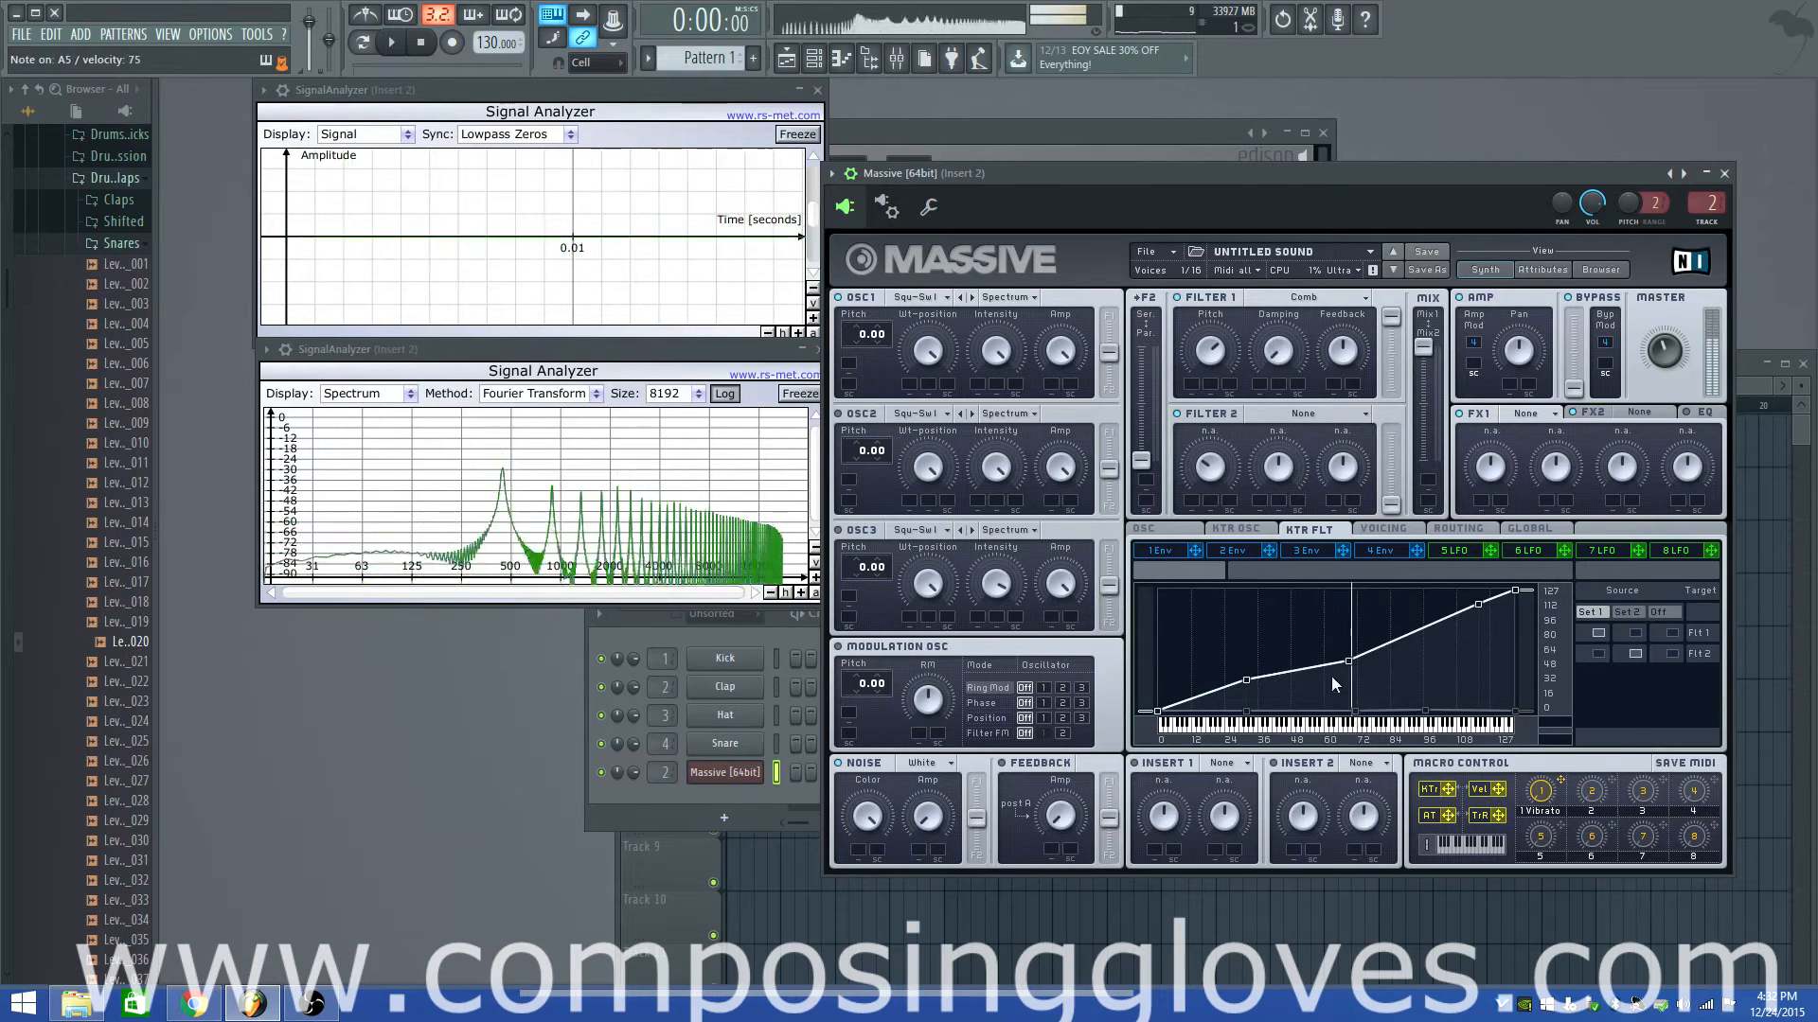
pyautogui.moveTo(1352, 712)
pyautogui.mouseDown()
pyautogui.moveTo(1350, 564)
pyautogui.moveTo(1349, 718)
pyautogui.mouseUp()
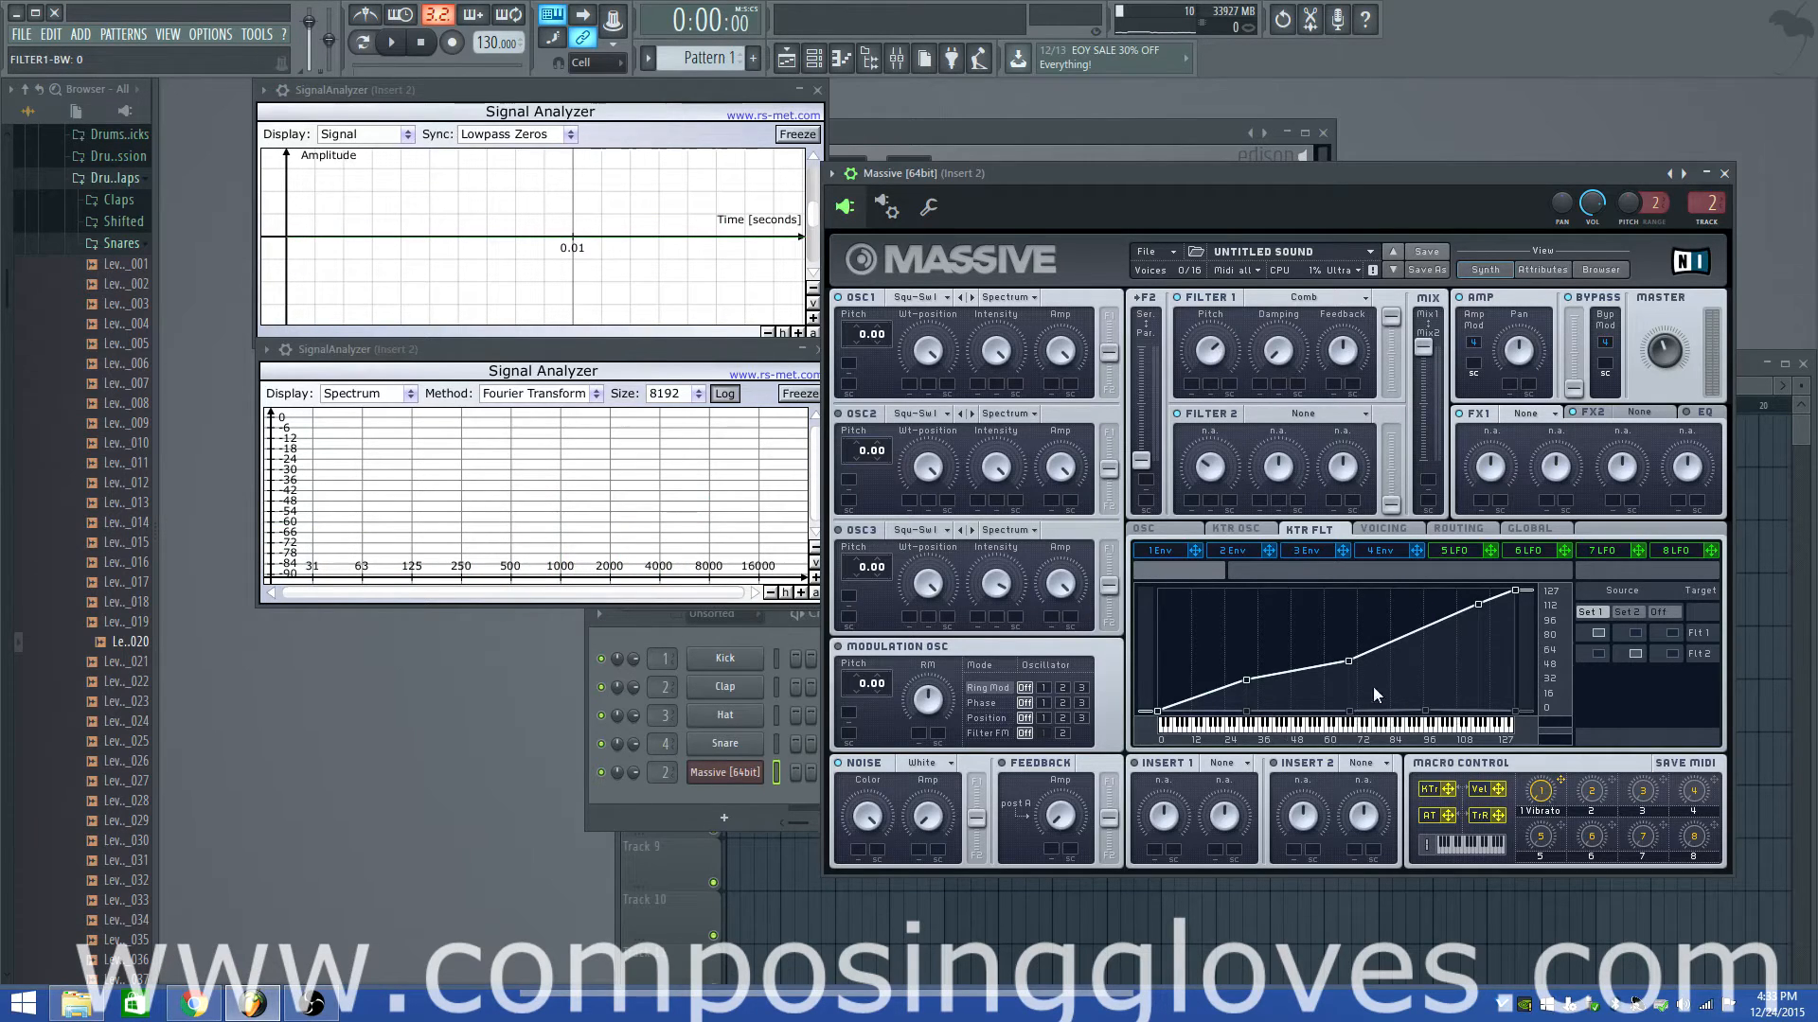
pyautogui.moveTo(1351, 712); pyautogui.dragTo(1348, 589)
pyautogui.press('n')
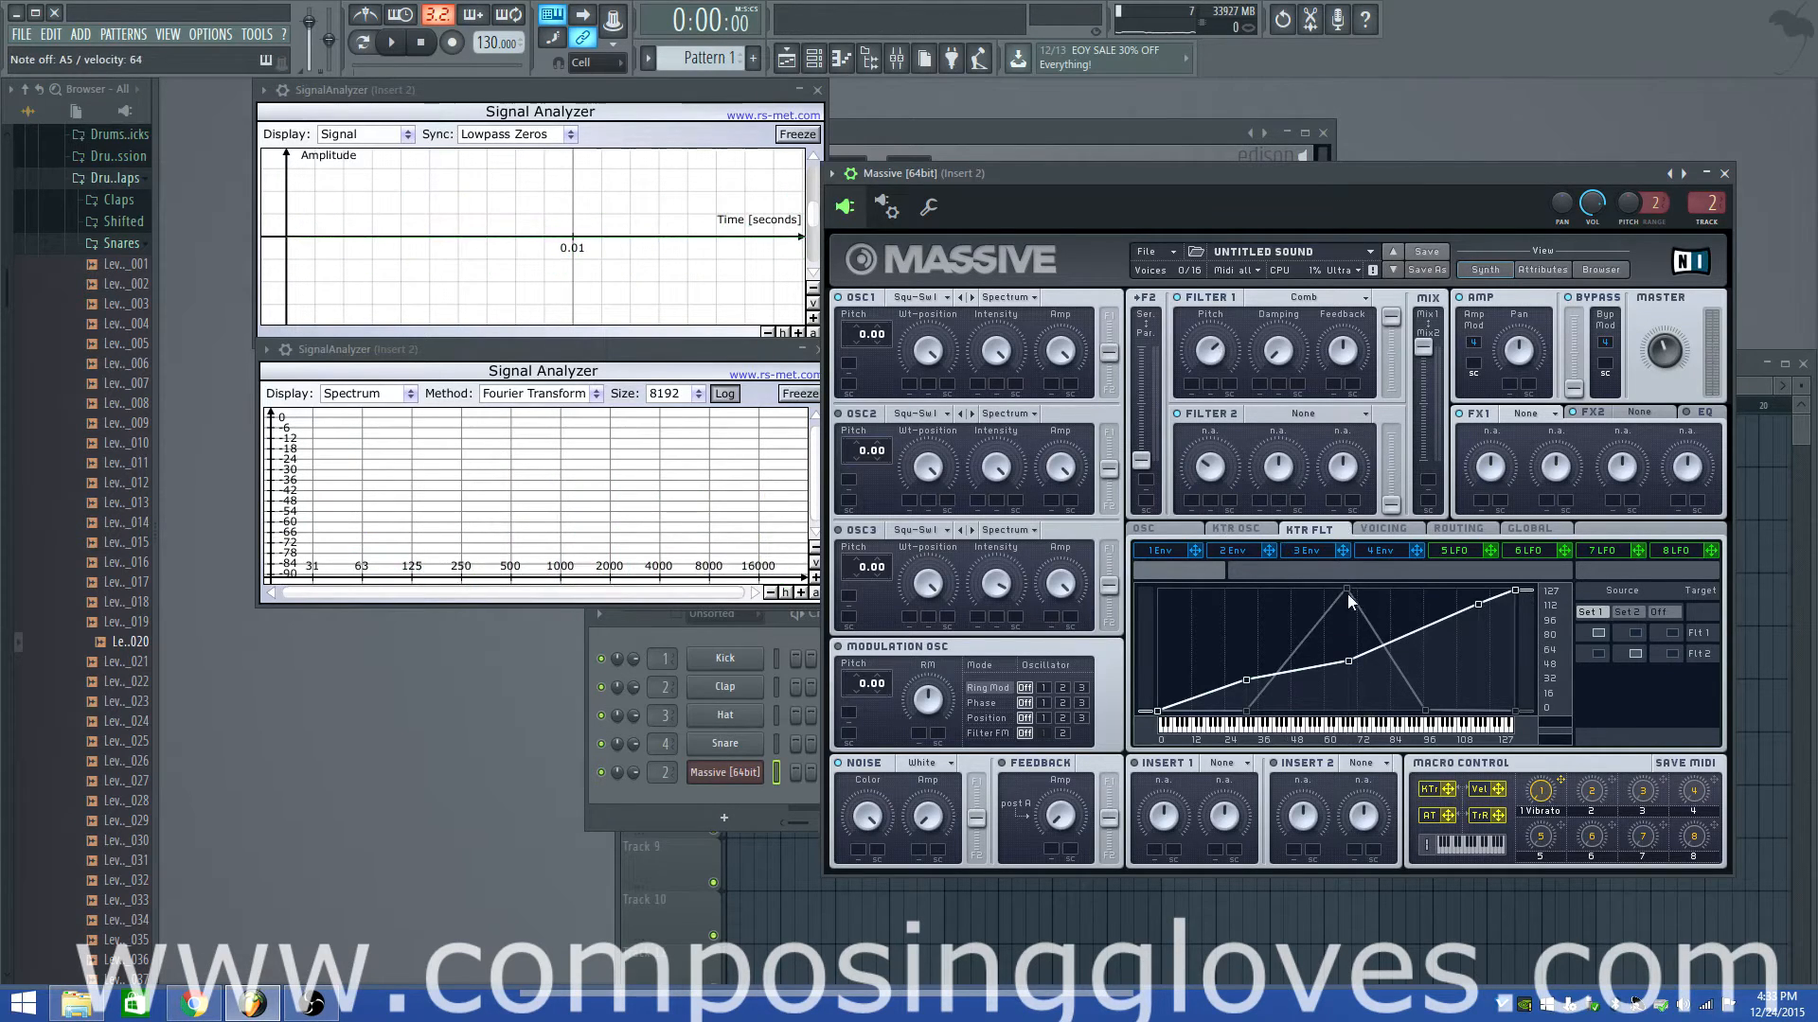
pyautogui.moveTo(1348, 593); pyautogui.dragTo(1348, 712)
pyautogui.press('n')
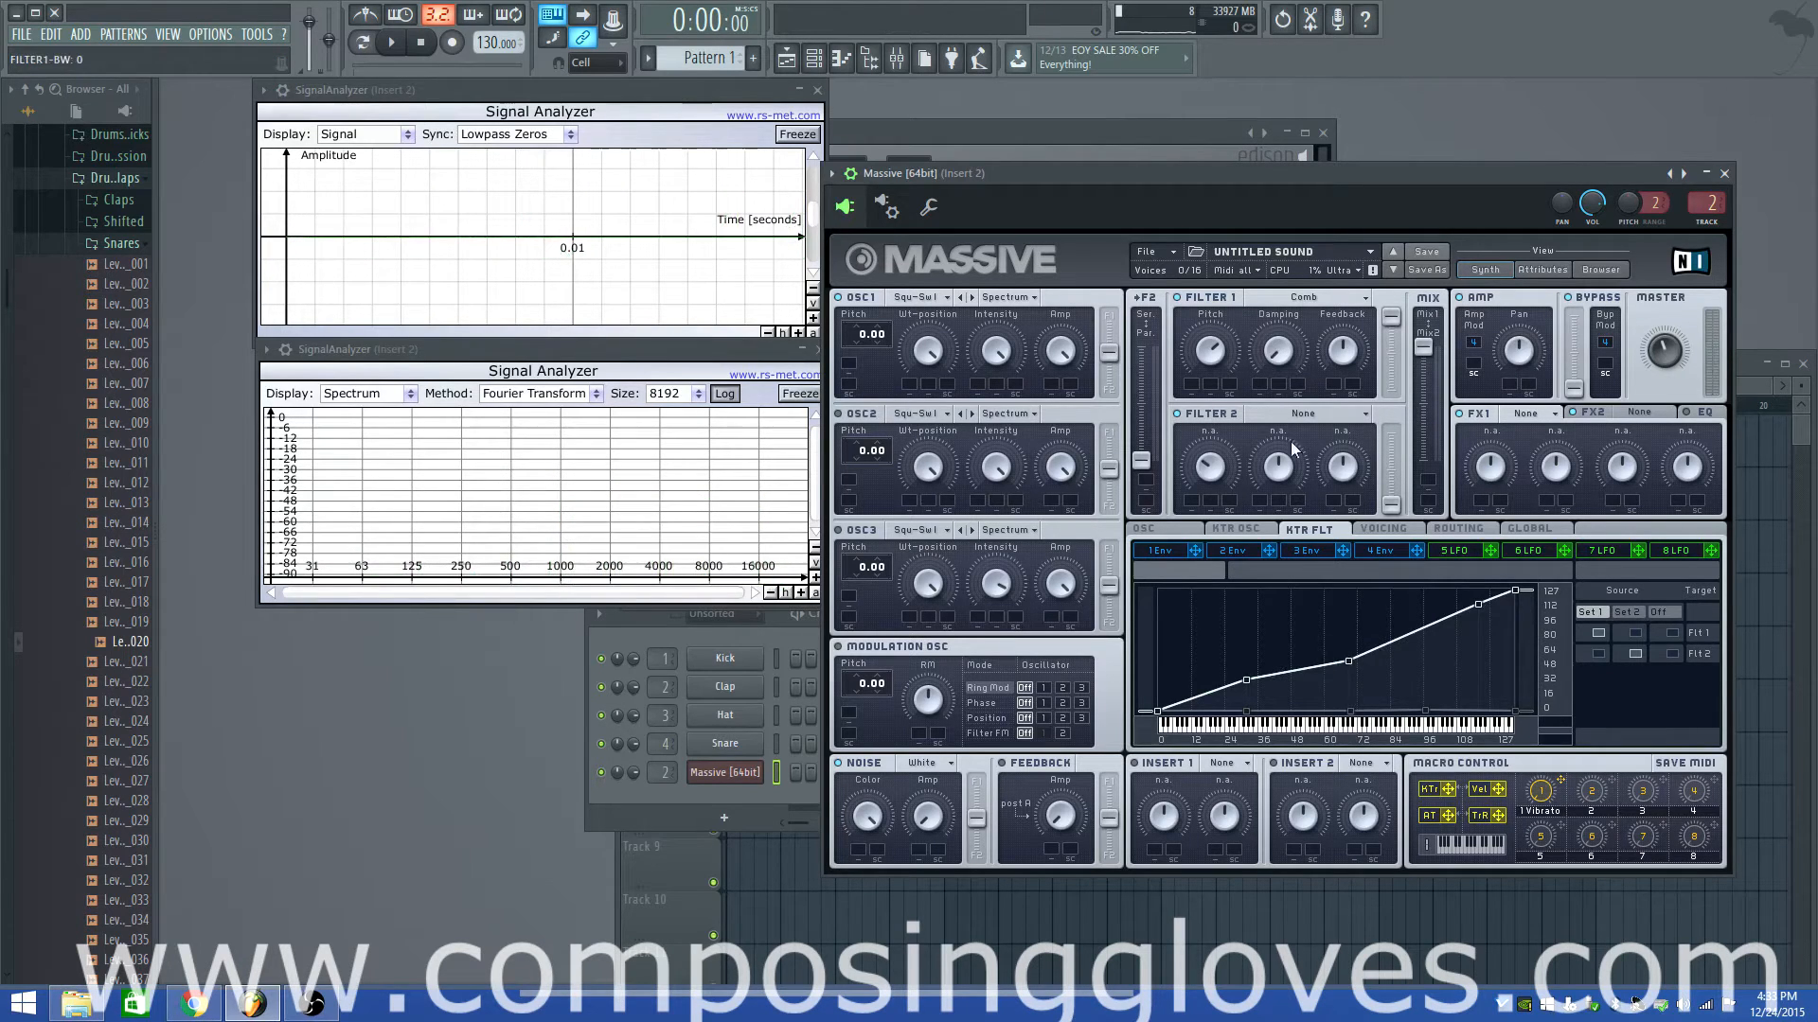
# Toggle Filter 1's keytracking between Set 1 and Set 2, ending on Set 1
pyautogui.click(1594, 629)
pyautogui.click(1635, 651)
pyautogui.click(1600, 632)
# Make Filter 1 a Lowpass 4 with Cutoff at 0 and raise the middle curve point to the top
pyautogui.click(1290, 301)
pyautogui.click(1289, 320)
pyautogui.moveTo(1198, 345); pyautogui.dragTo(1238, 622)
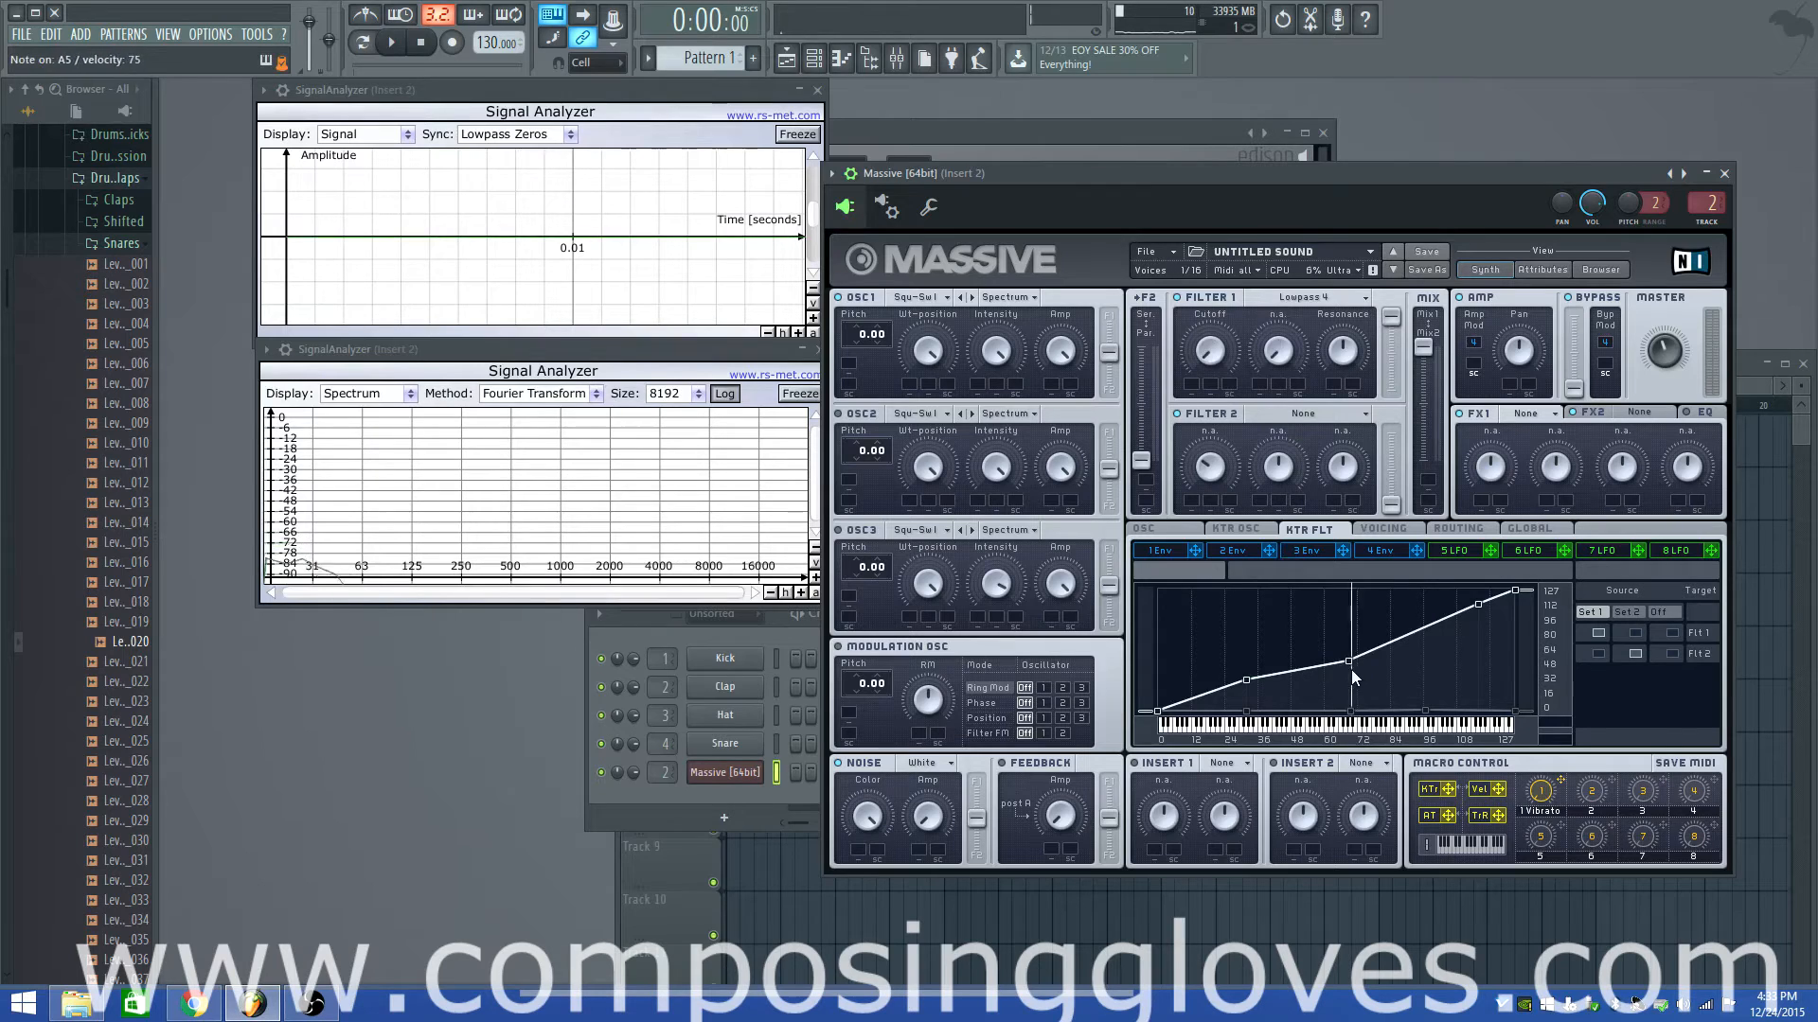
pyautogui.moveTo(1348, 660); pyautogui.dragTo(1349, 587)
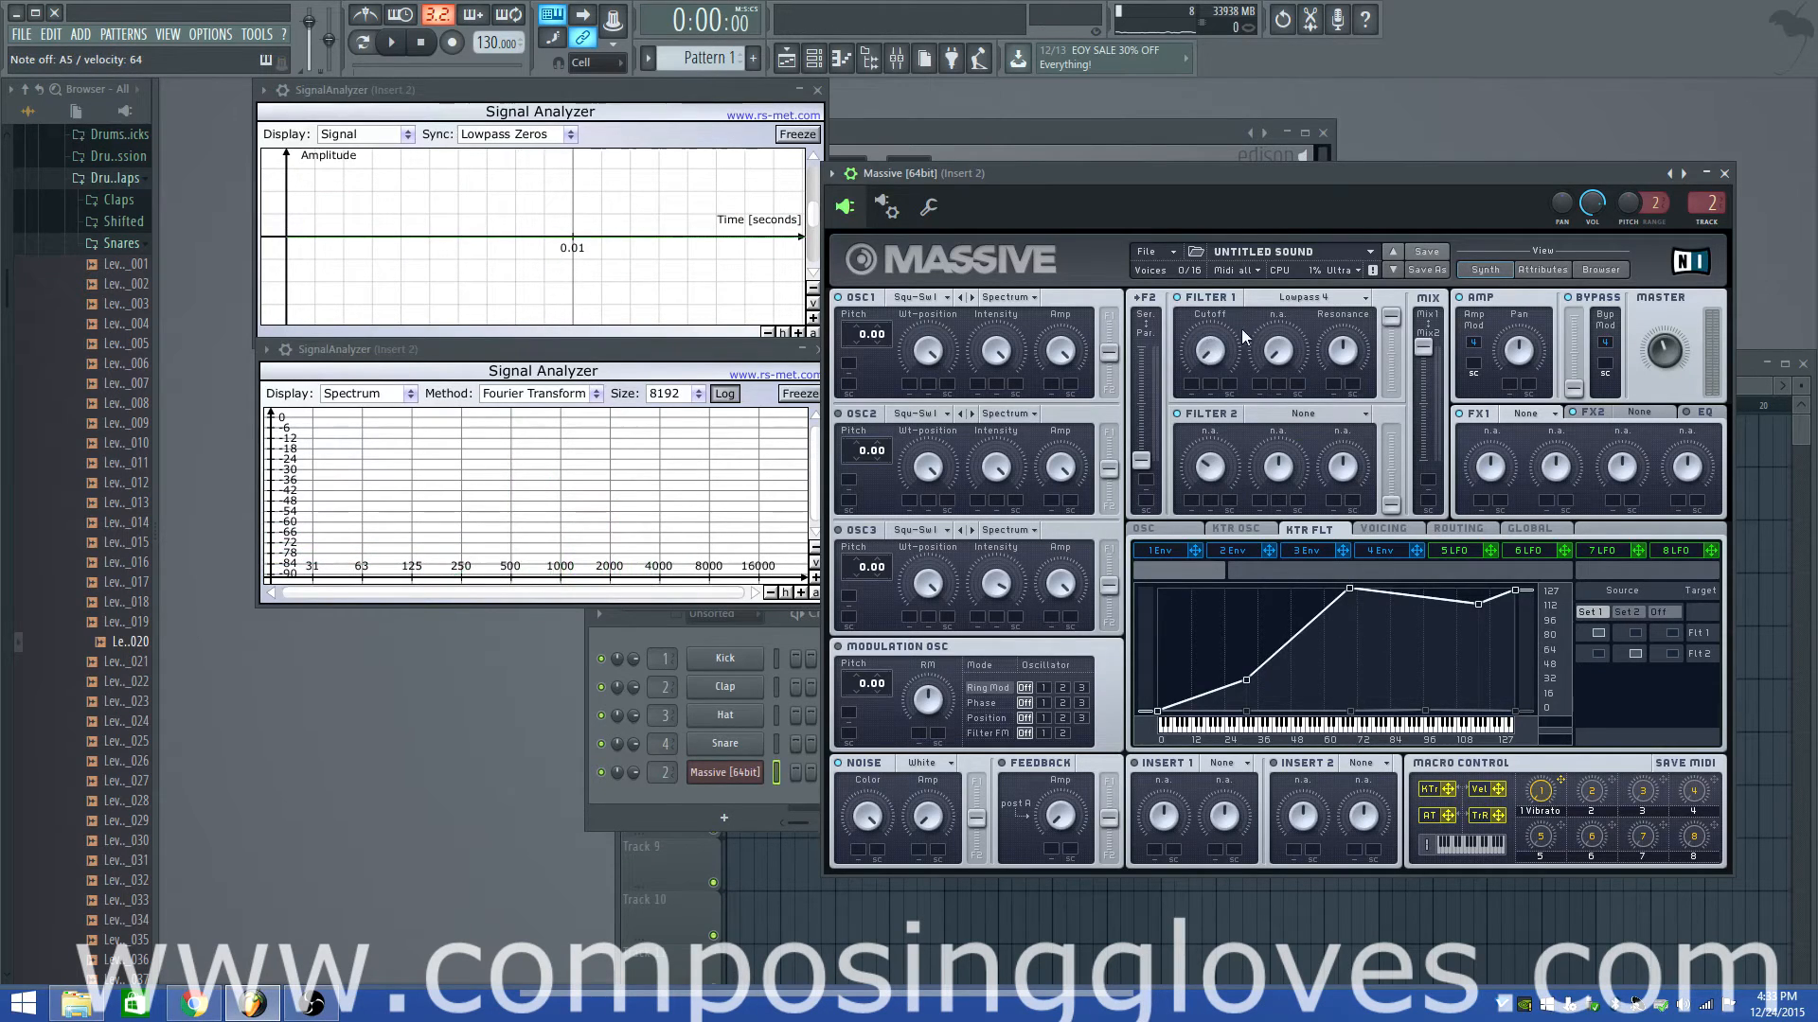
# Drop the middle curve point to zero, raise a peak near key 45, then reset the second curve's points to zero
pyautogui.moveTo(1349, 587); pyautogui.dragTo(1348, 710)
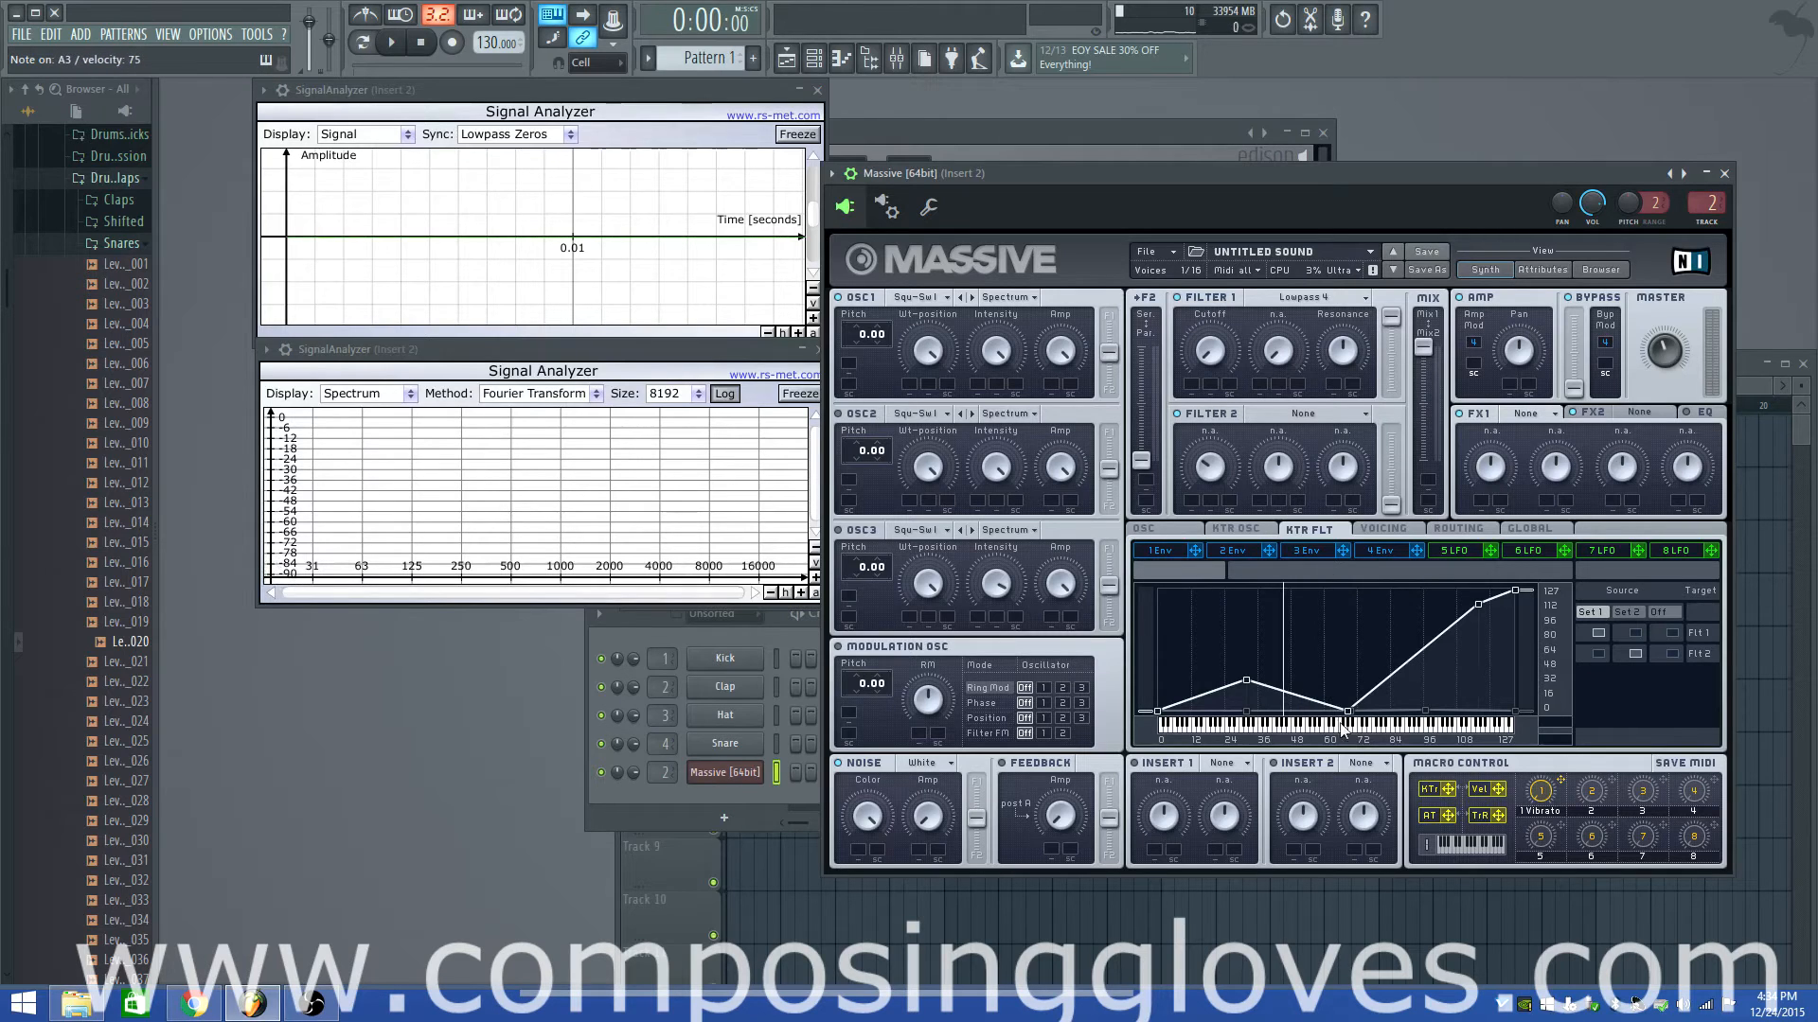
pyautogui.moveTo(1246, 680); pyautogui.dragTo(1251, 687)
pyautogui.moveTo(1287, 712); pyautogui.dragTo(1289, 613)
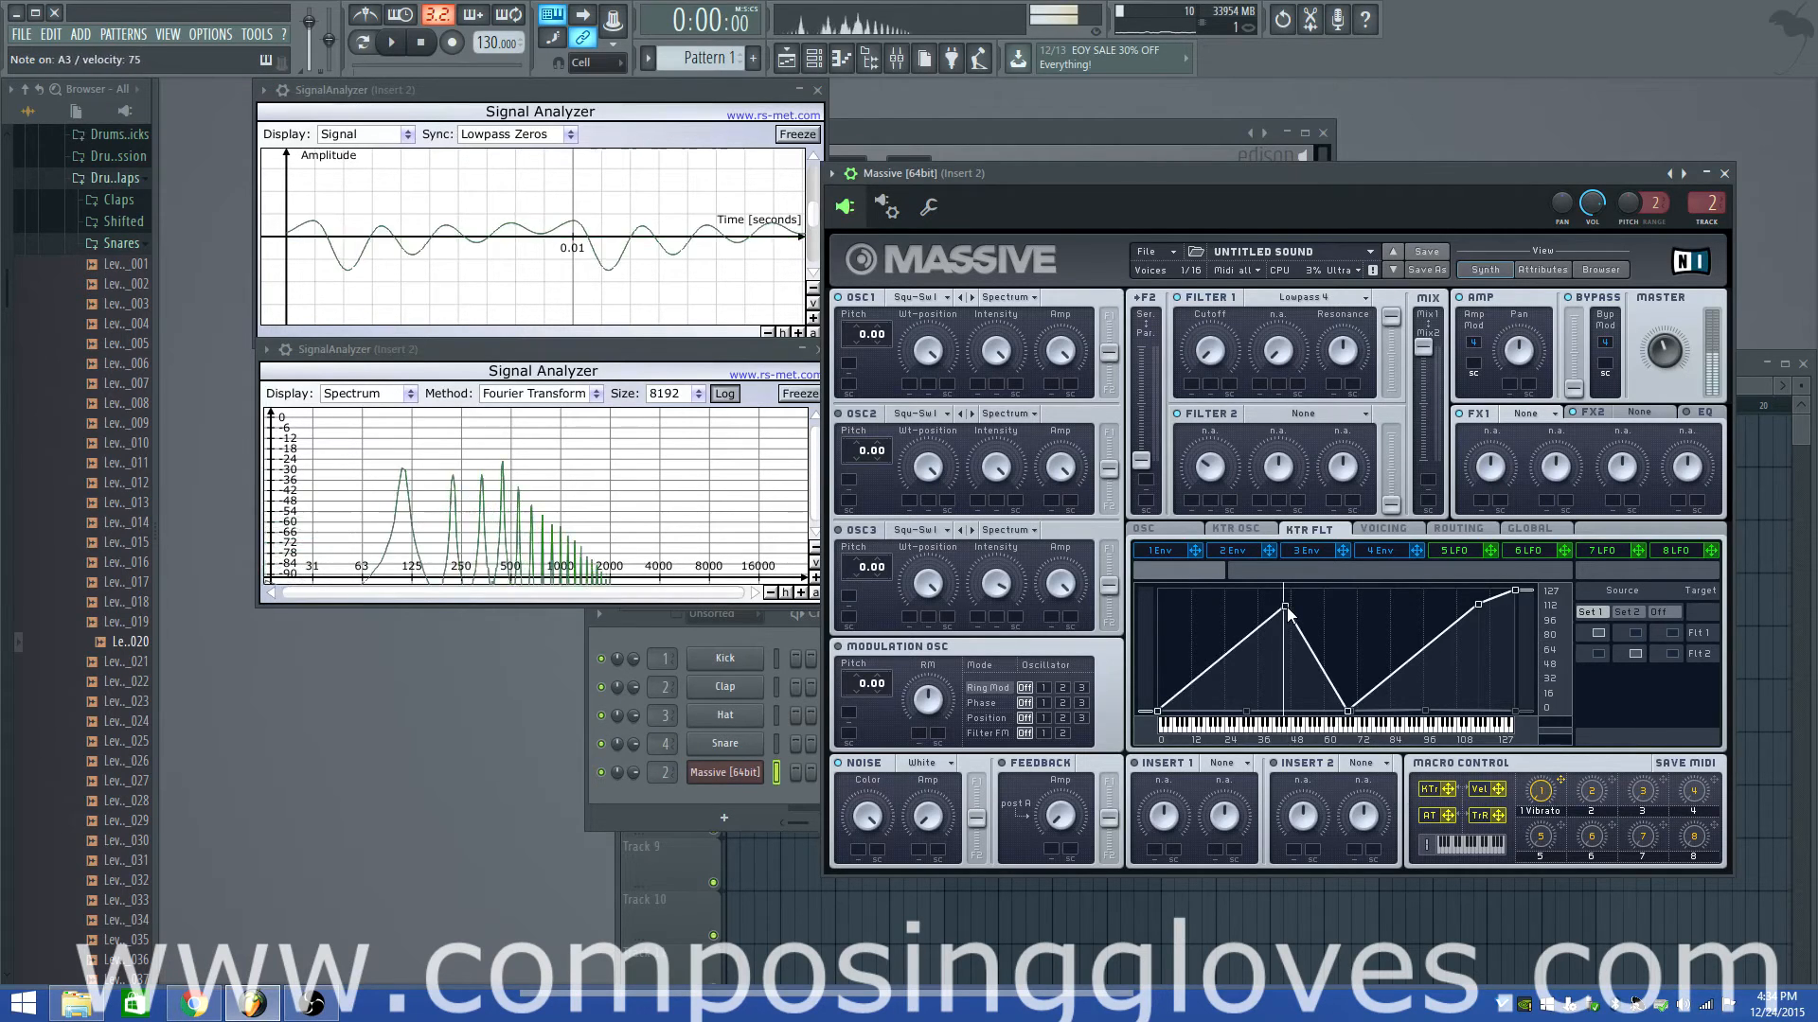
pyautogui.moveTo(1349, 715); pyautogui.dragTo(1286, 716)
pyautogui.moveTo(1326, 589); pyautogui.dragTo(1333, 730)
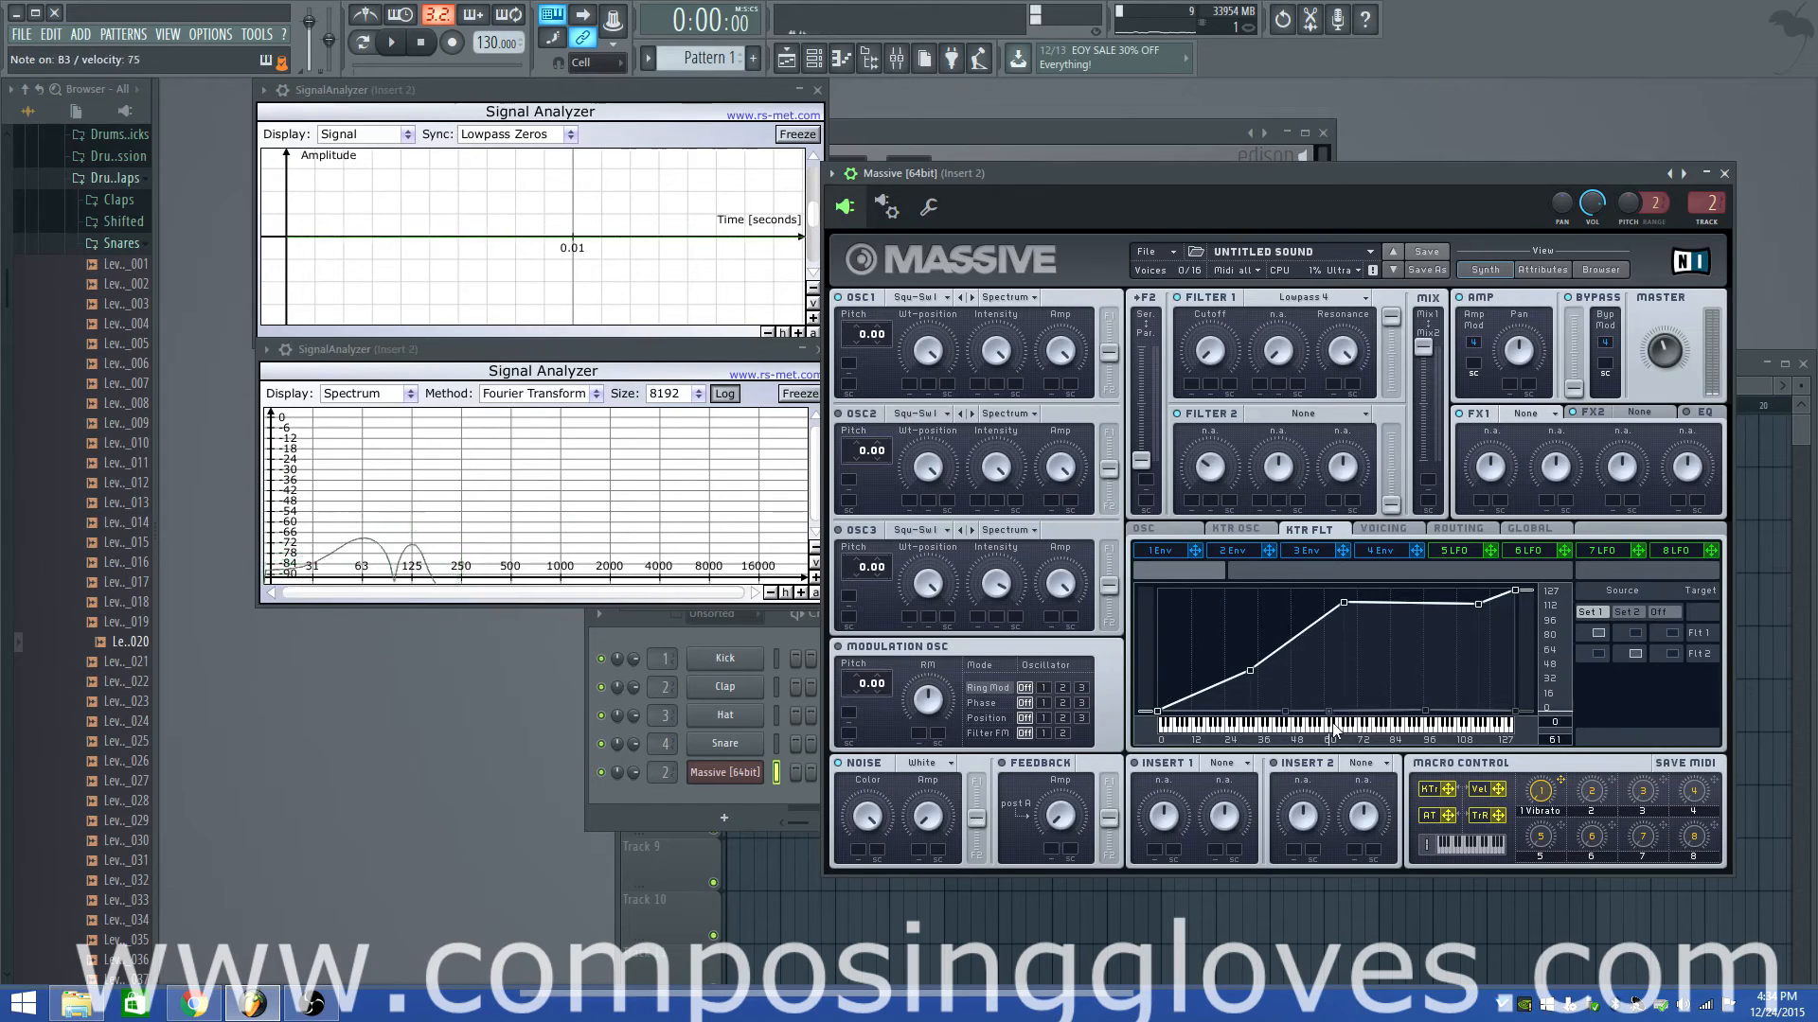